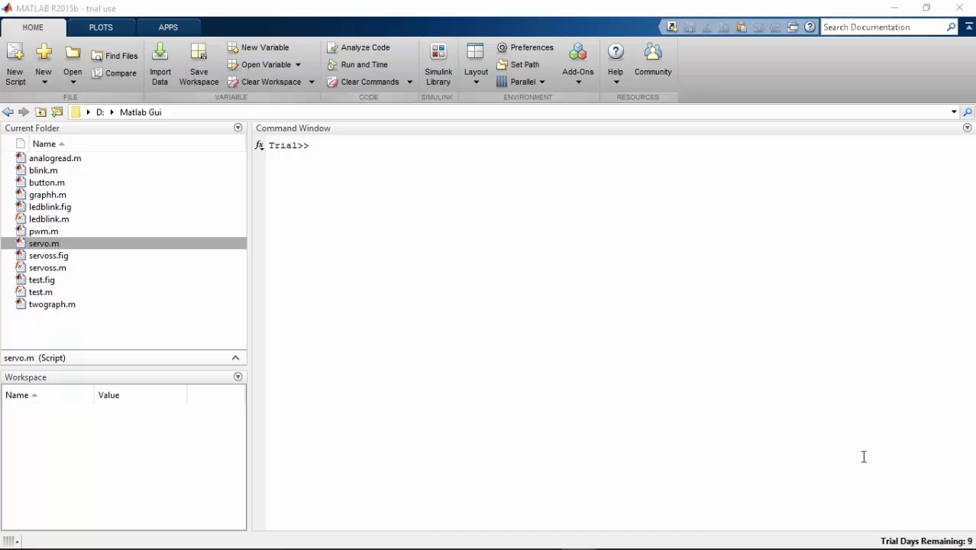
Step: Reposition the webcam view of the LED, then hide it to uncover MATLAB
left_click(653, 539)
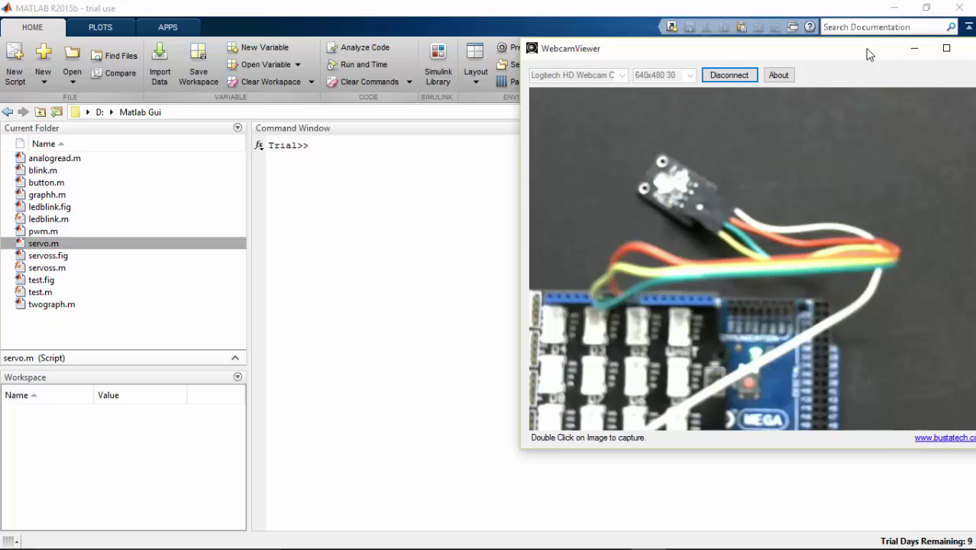
left_click_drag(804, 53, 467, 101)
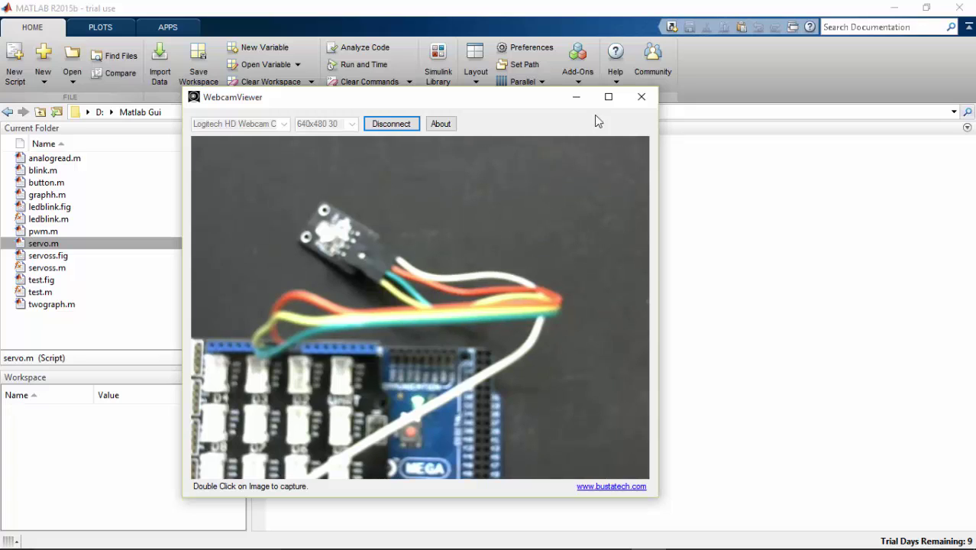
left_click(575, 97)
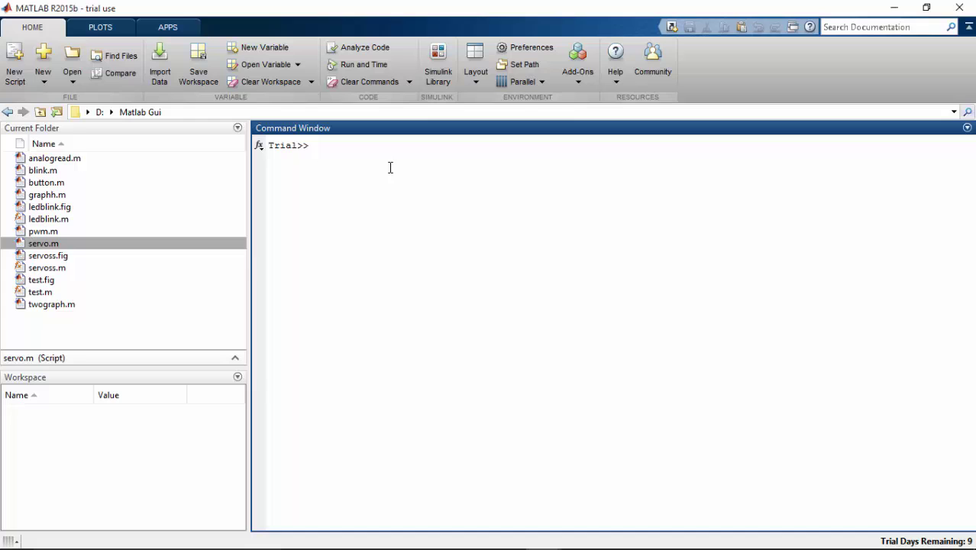
Step: Launch GUIDE with the guide command and rename the new figure from untitled to rgb
type("guide")
key("Return")
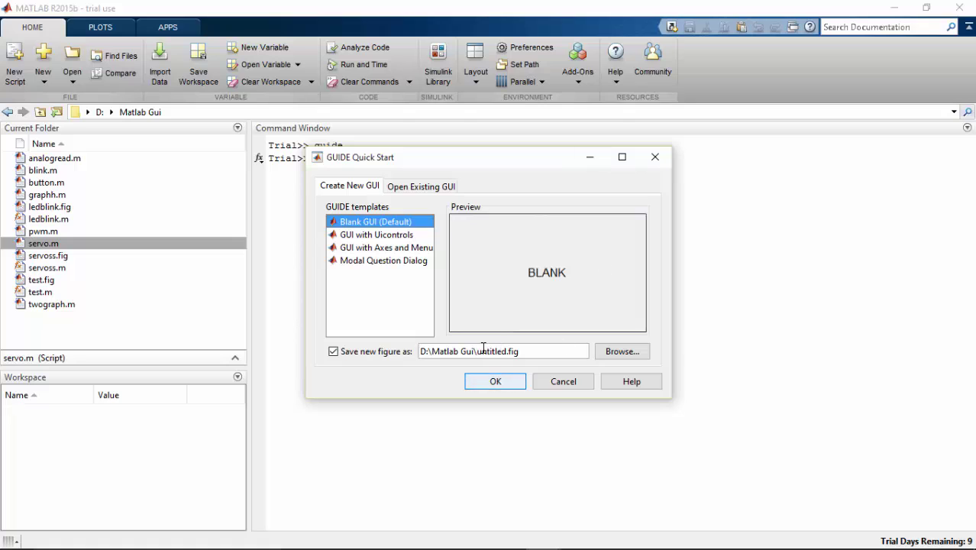
left_click_drag(476, 351, 555, 352)
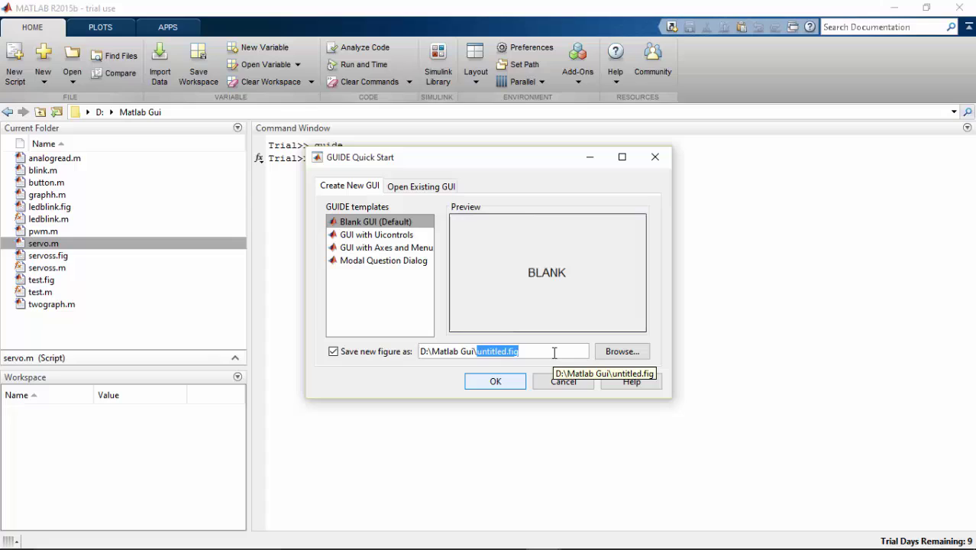
key("Left")
key("Left")
key("Left")
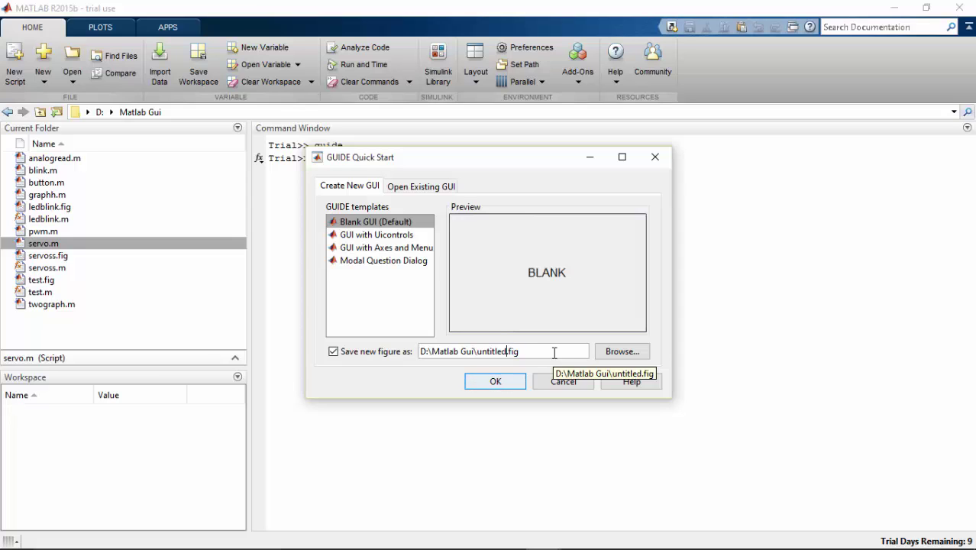
key("BackSpace")
key("BackSpace")
key("BackSpace")
key("BackSpace")
key("BackSpace")
key("BackSpace")
key("BackSpace")
type("rgb.")
Step: Create the blank rgb GUI and draw three horizontal sliders stacked top, middle and bottom
left_click(510, 386)
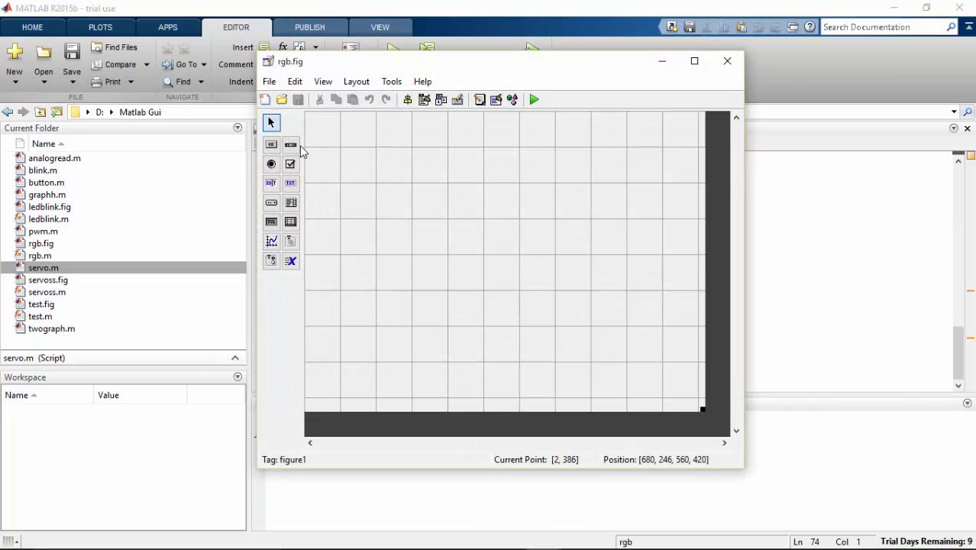
left_click(290, 145)
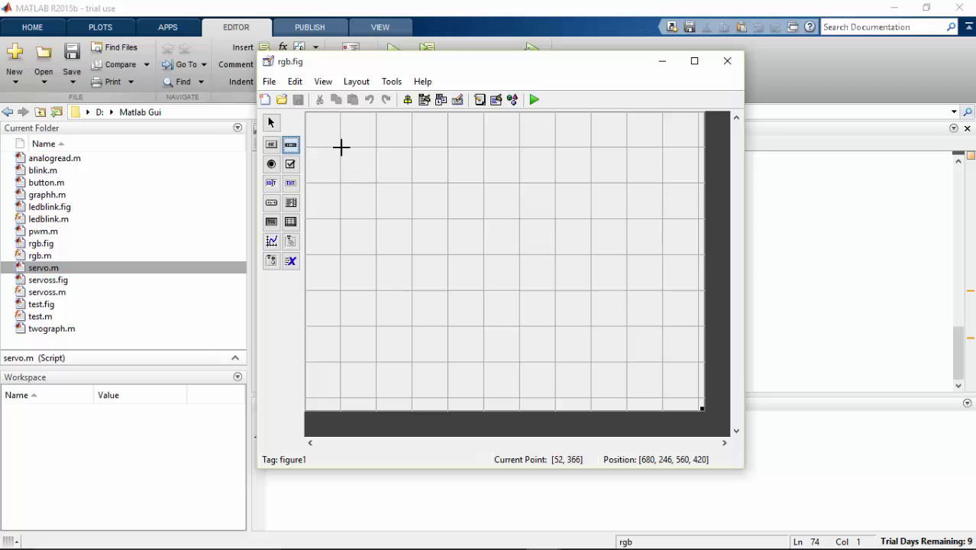
left_click_drag(340, 147, 663, 187)
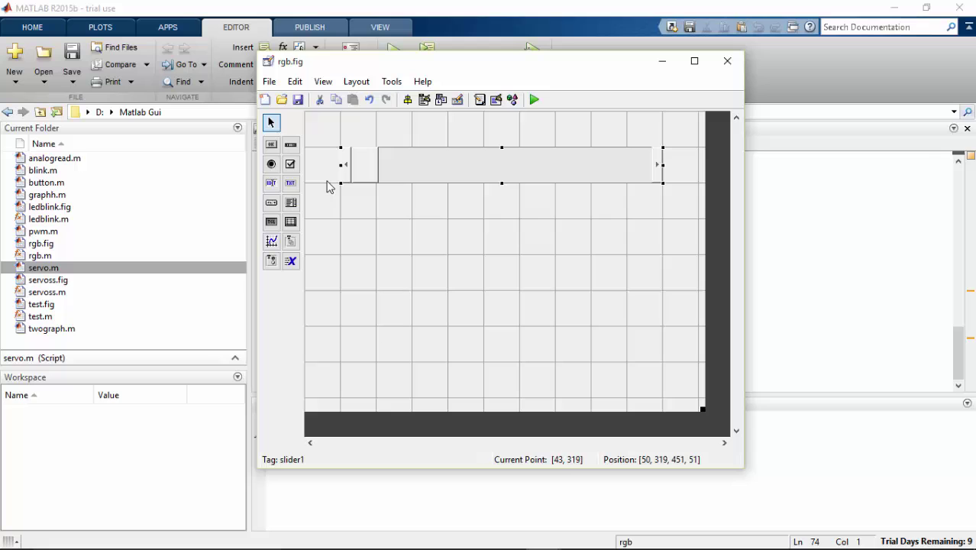
left_click(291, 145)
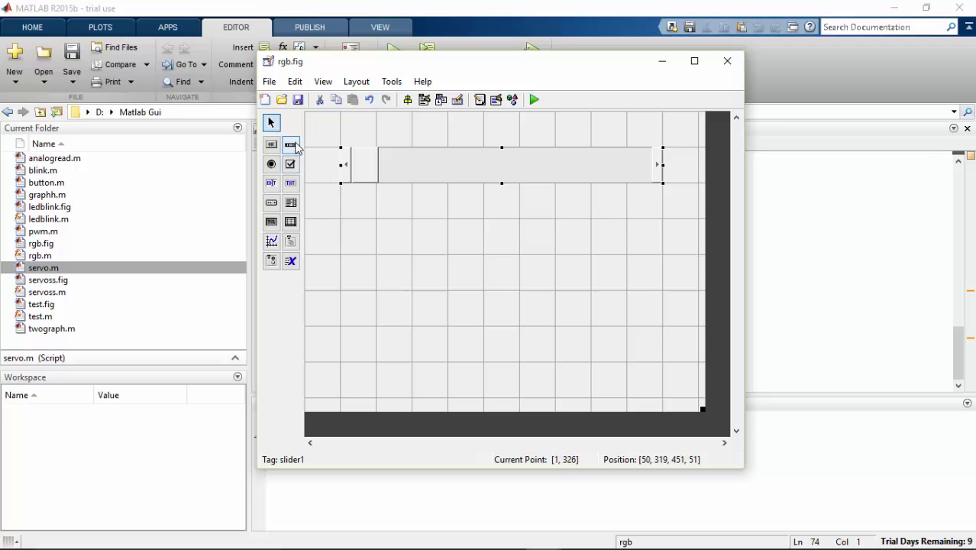
mouse_move(344, 218)
left_mouse_down()
mouse_move(401, 252)
mouse_move(661, 255)
left_mouse_up()
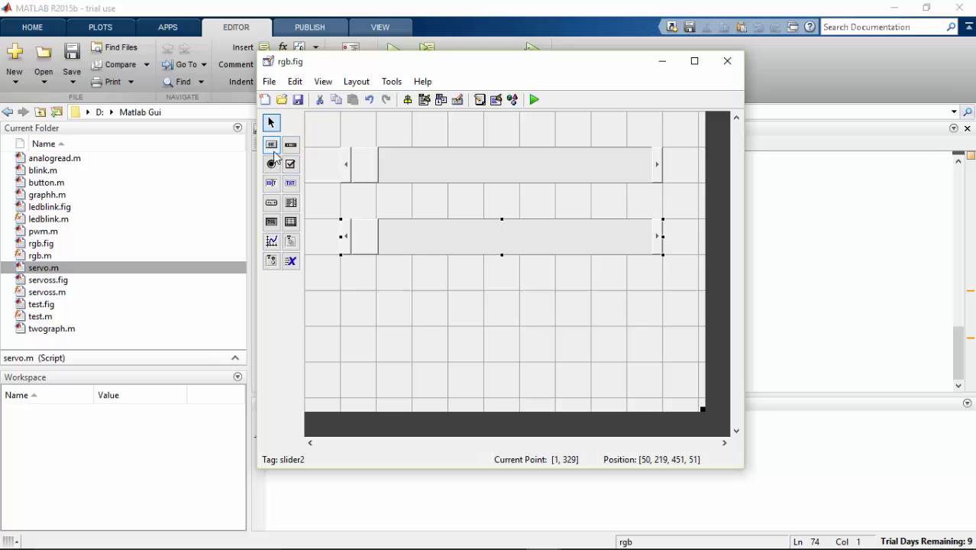
left_click(290, 144)
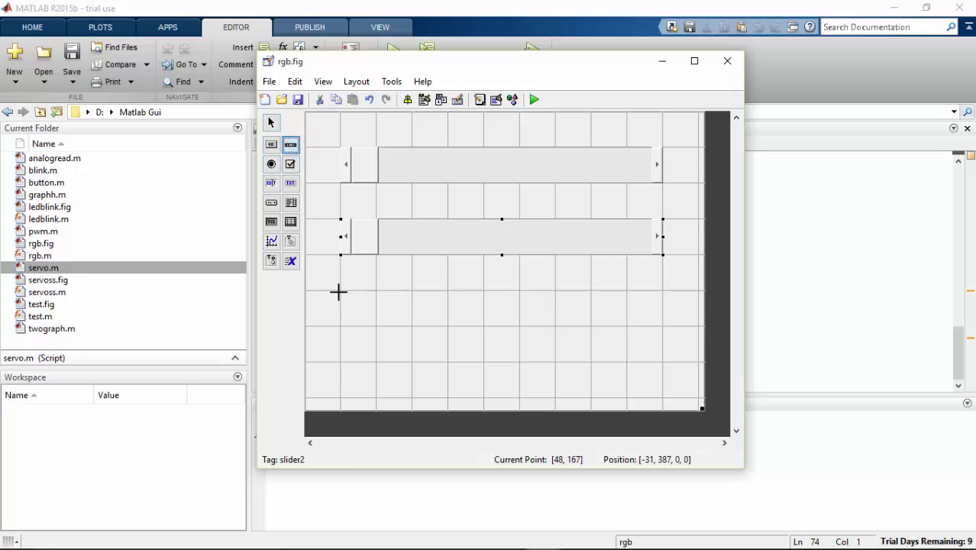
left_click_drag(340, 290, 662, 326)
left_click(633, 353)
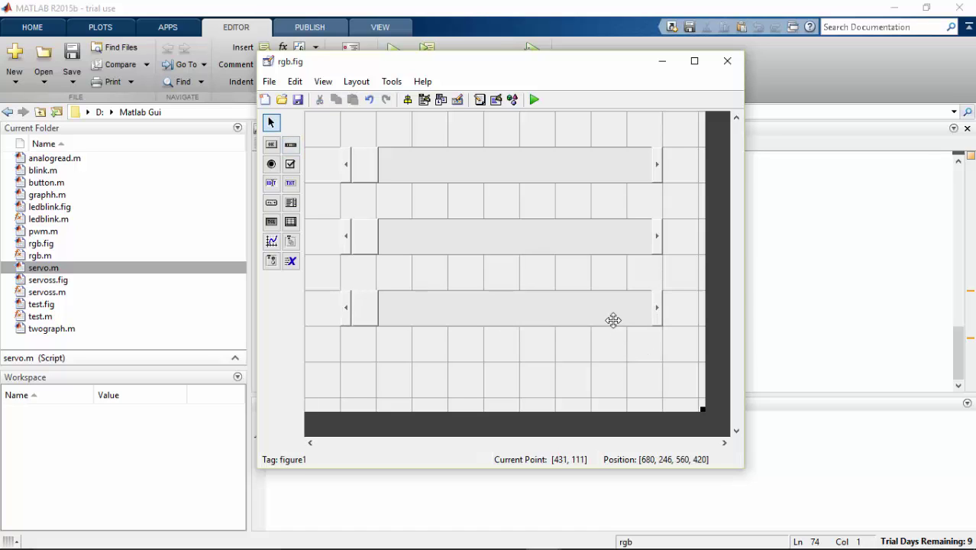
Step: Set the top slider's Max property to 5 in the Property Inspector
left_click(577, 167)
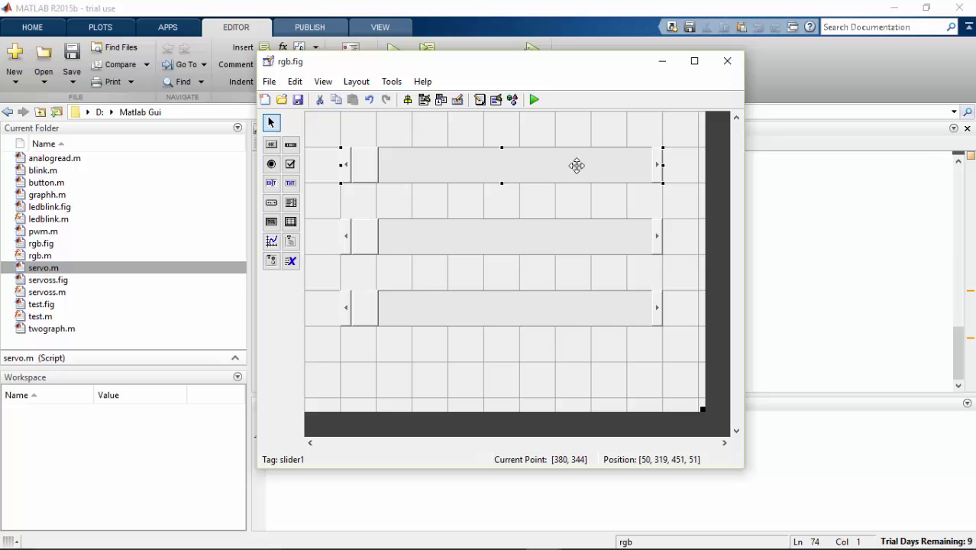
double_click(598, 164)
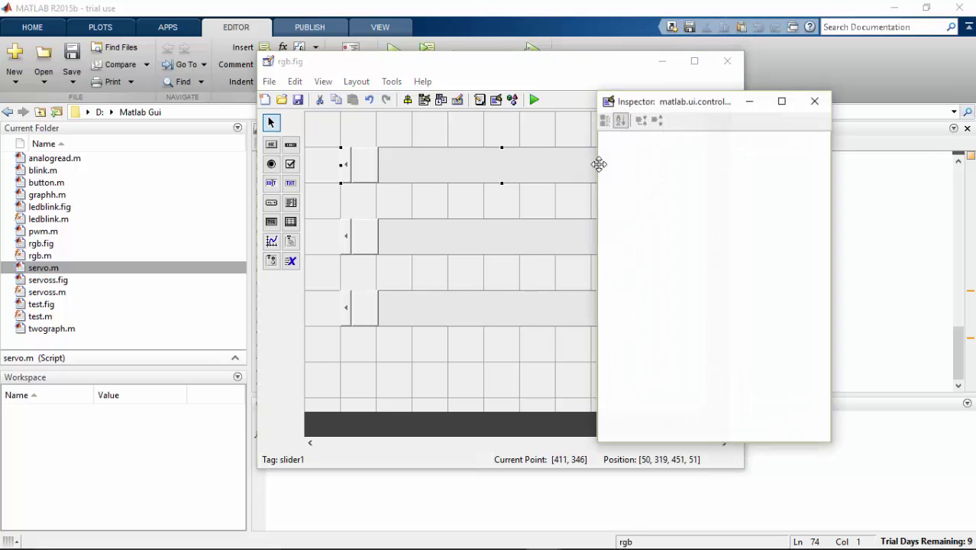
scroll(746, 313, "down", 5)
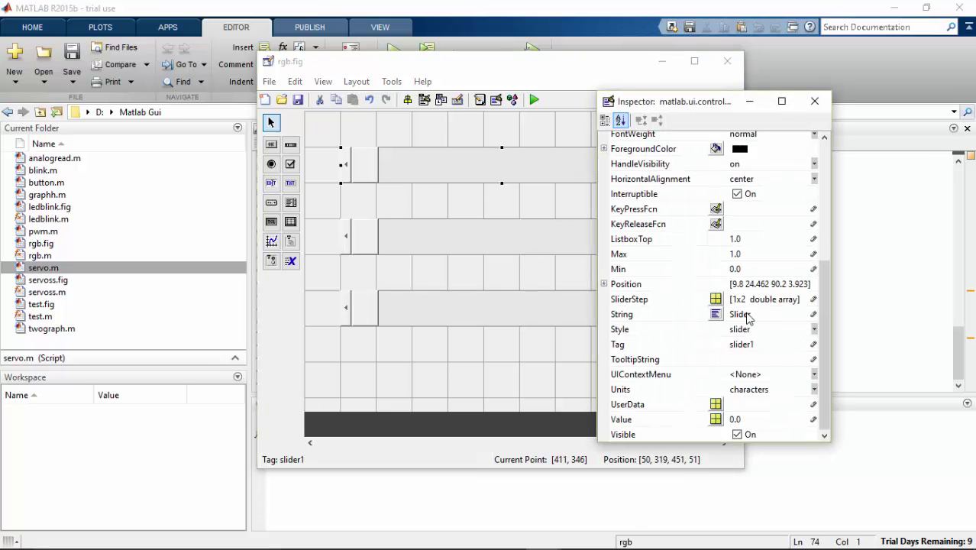
left_click(740, 254)
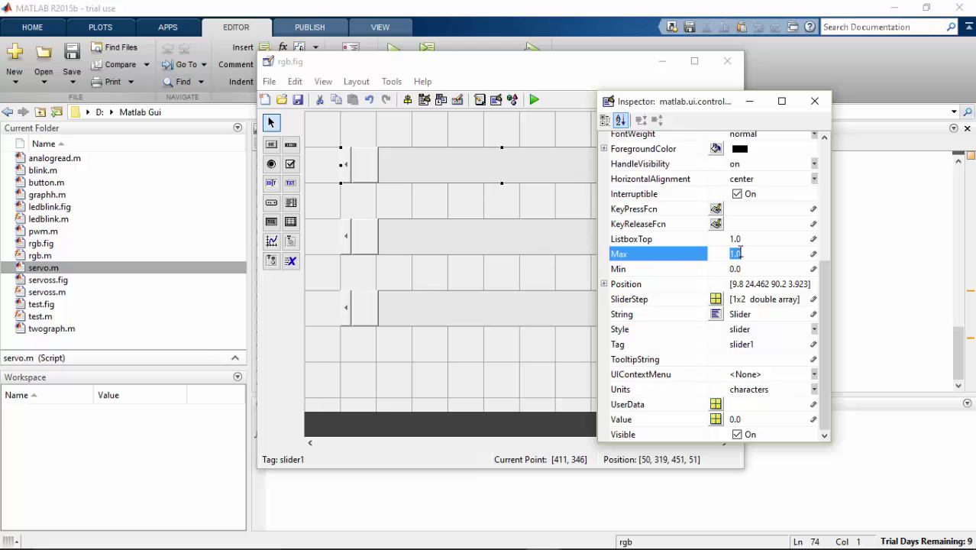
type("5")
key("Return")
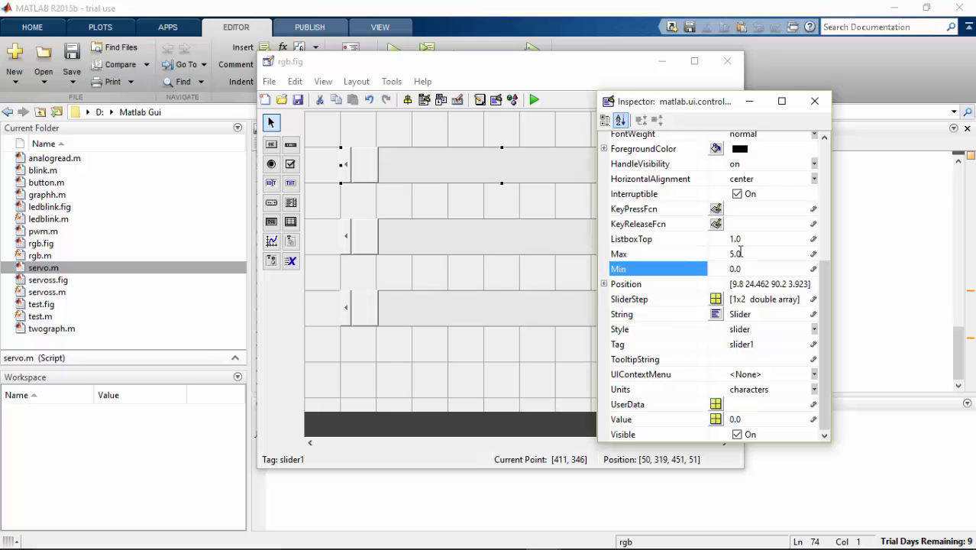
left_click(805, 107)
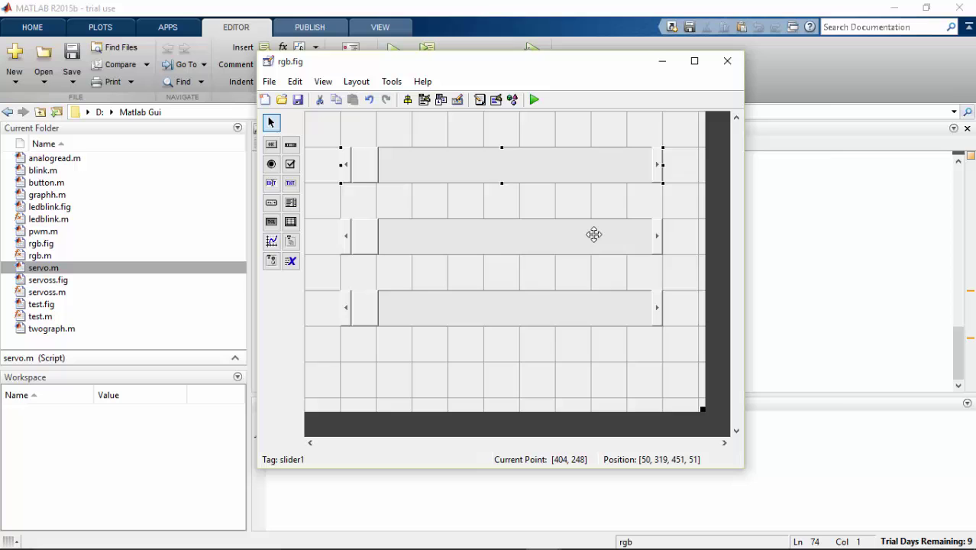
Step: Set the middle slider's Max property to 5
double_click(593, 233)
scroll(721, 310, "down", 1)
scroll(721, 309, "down", 2)
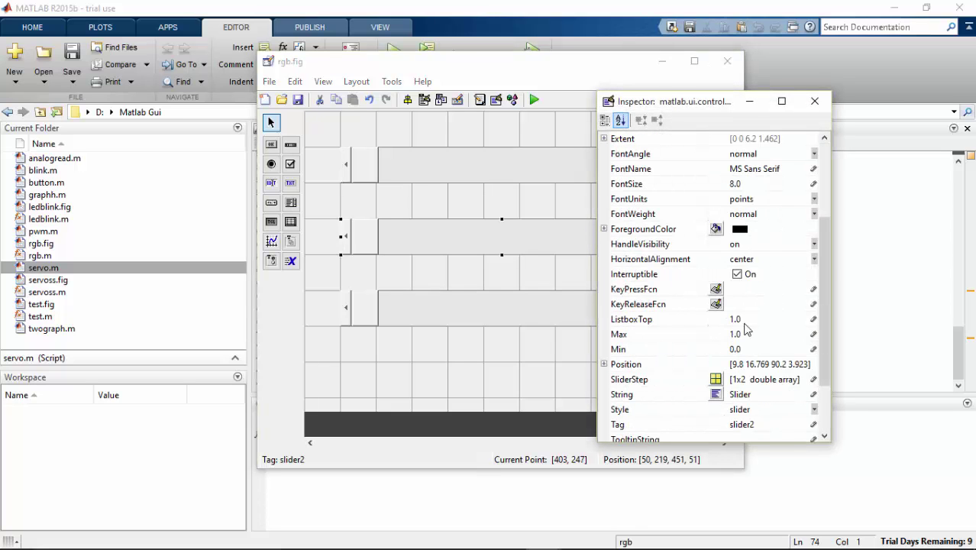
left_click(759, 336)
type("5")
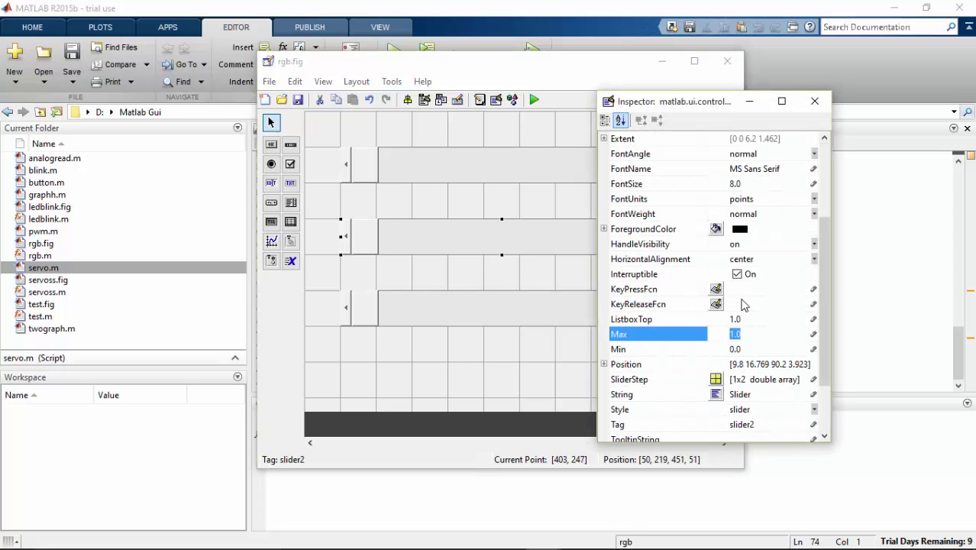
key("Return")
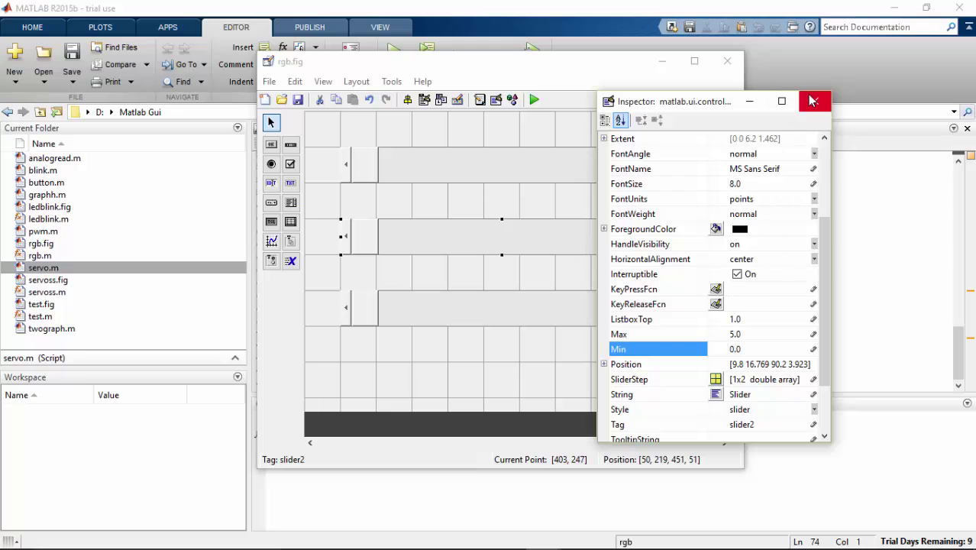
left_click(814, 101)
Step: Set the bottom slider's Max property to 5
double_click(621, 307)
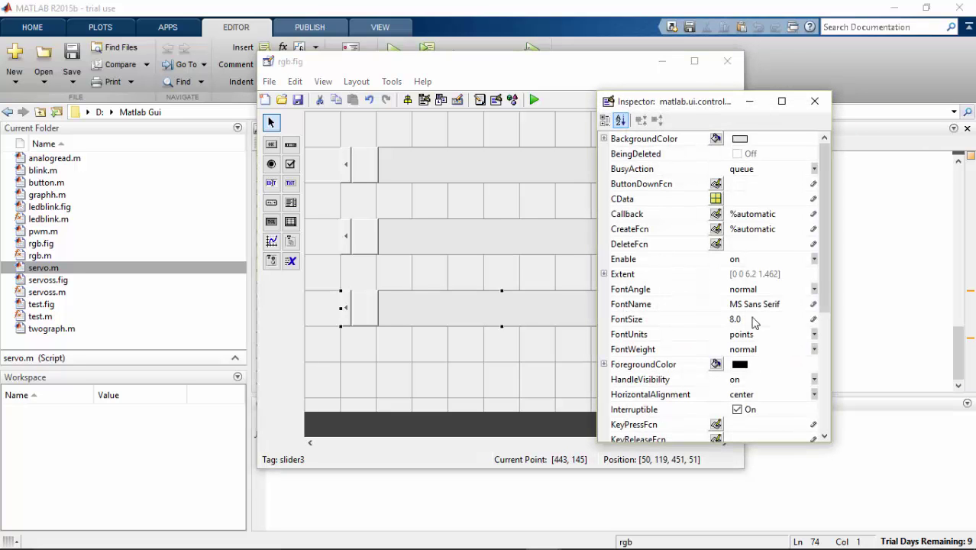
scroll(753, 320, "down", 5)
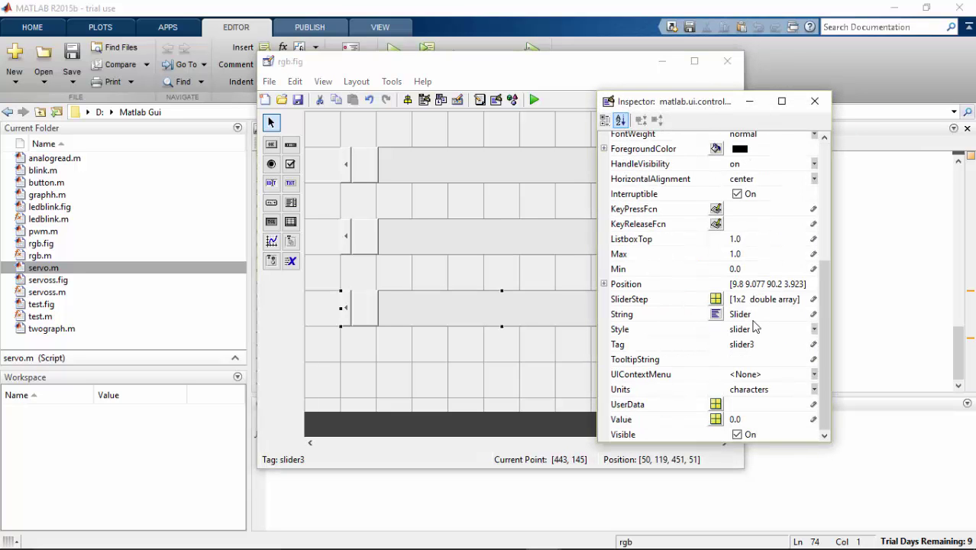
left_click(749, 254)
type("5")
key("Return")
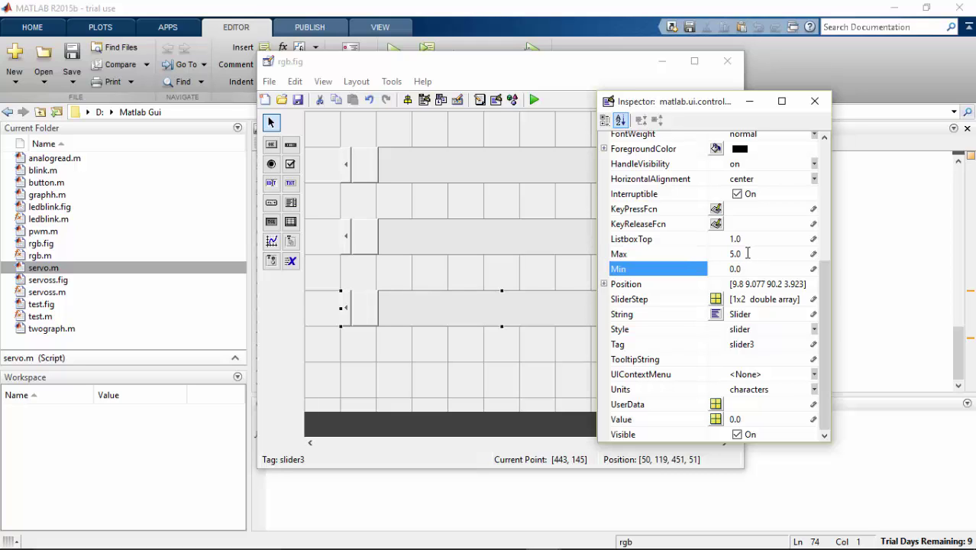
left_click(814, 101)
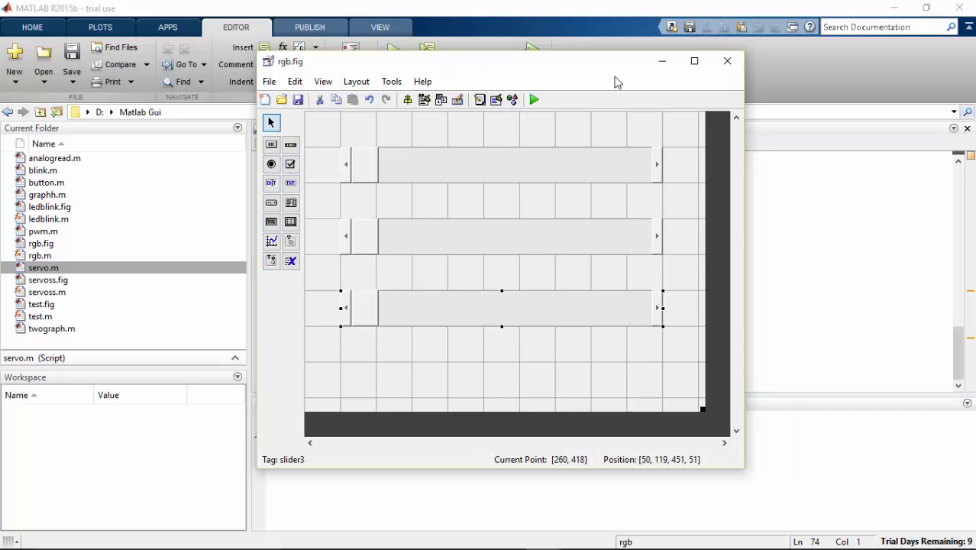
Step: Rearrange the layout and rgb.m editor windows so the code is visible
left_click(662, 62)
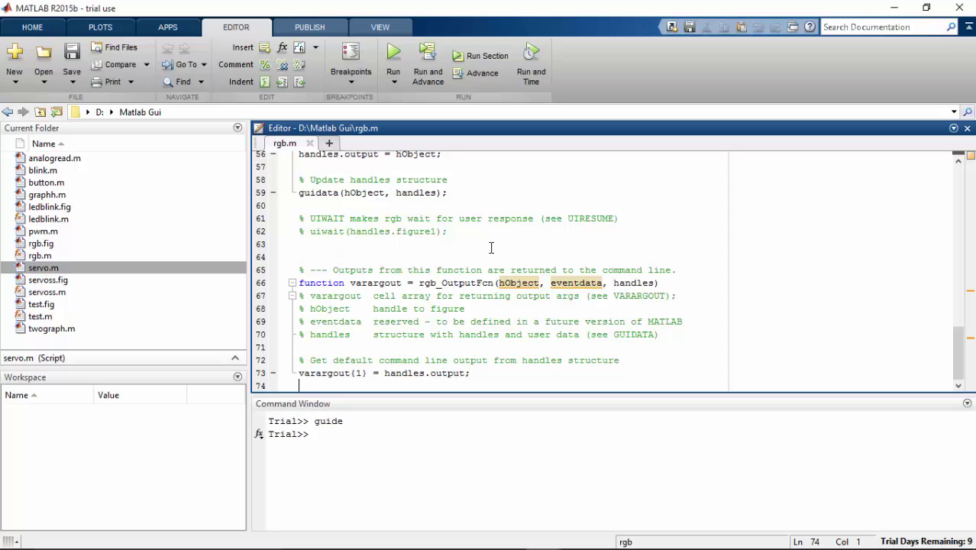
left_click(491, 373)
key("alt+Tab")
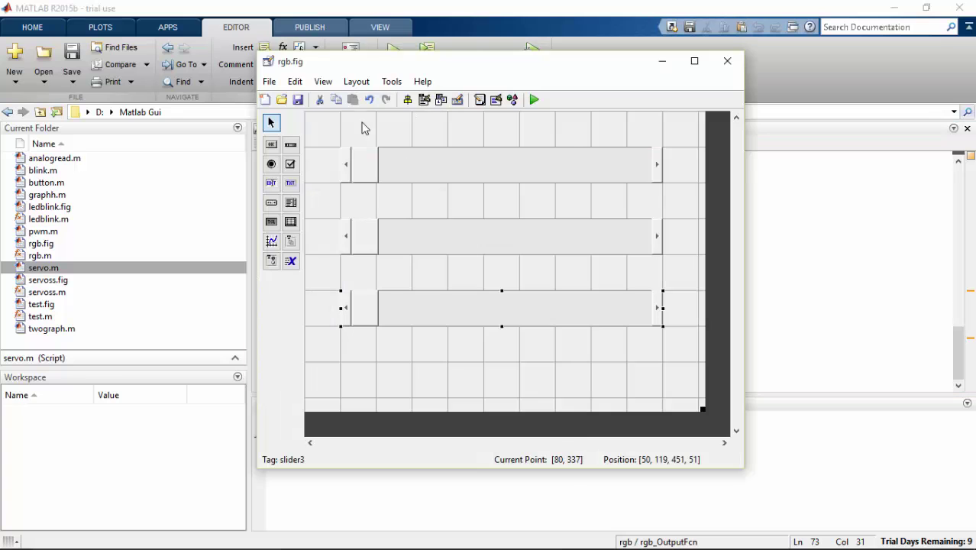
mouse_move(481, 61)
left_mouse_down()
mouse_move(666, 68)
mouse_move(614, 54)
left_mouse_up()
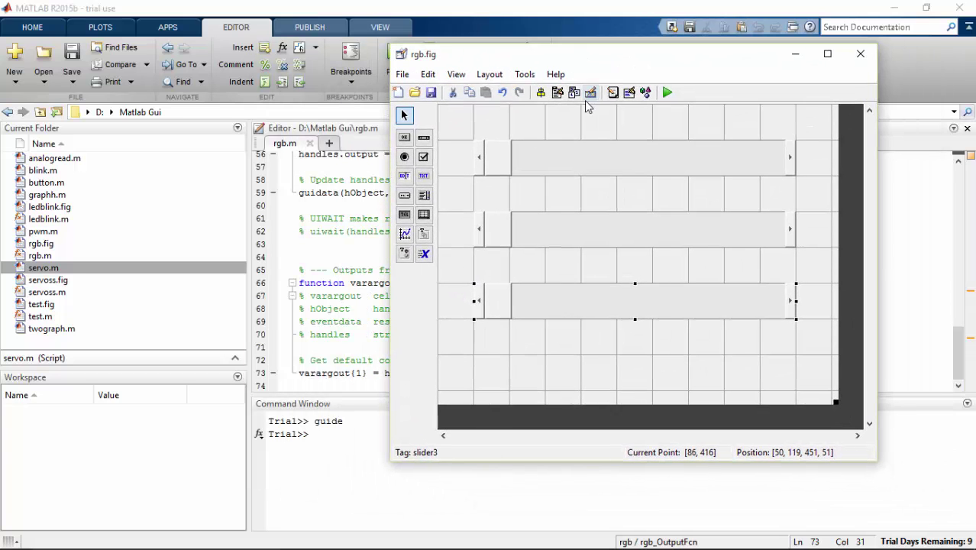
Step: Save the rgb layout and scroll up to rgb_OutputFcn in rgb.m
left_click(403, 74)
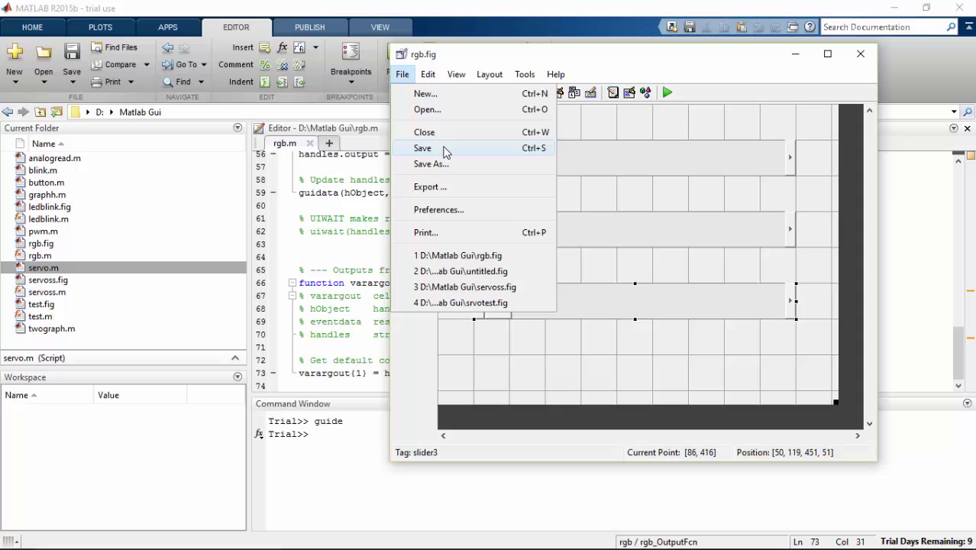
left_click(443, 147)
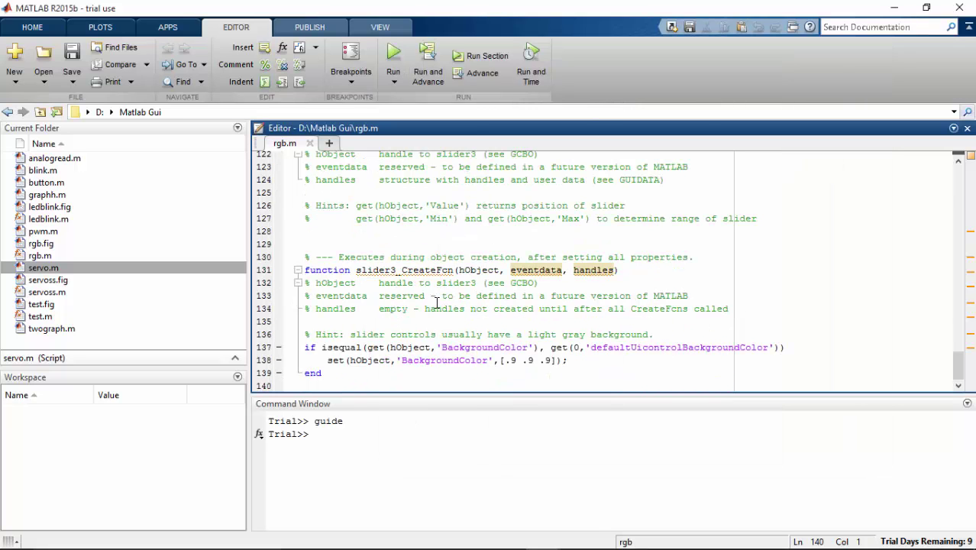
scroll(435, 302, "up", 4)
scroll(429, 303, "up", 4)
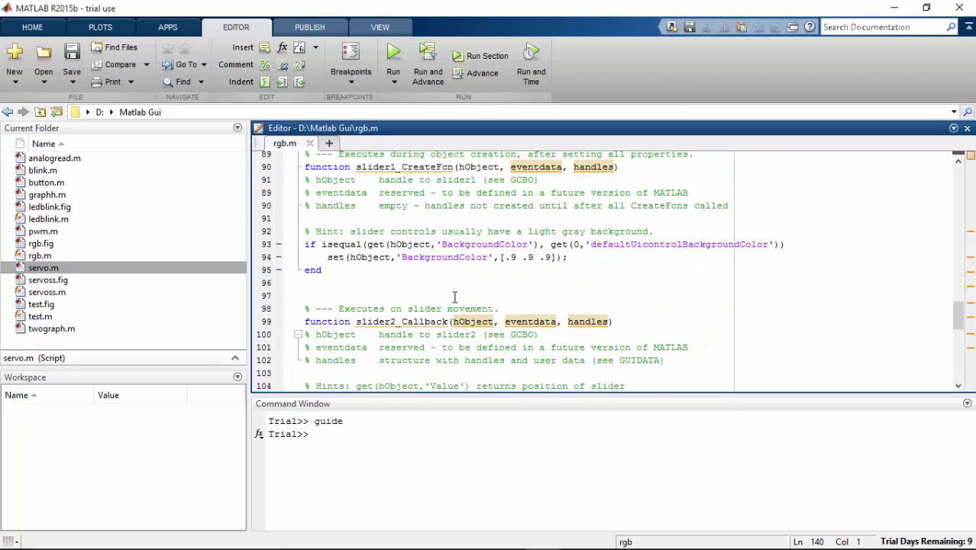
scroll(423, 302, "up", 5)
scroll(416, 306, "up", 5)
scroll(385, 317, "up", 2)
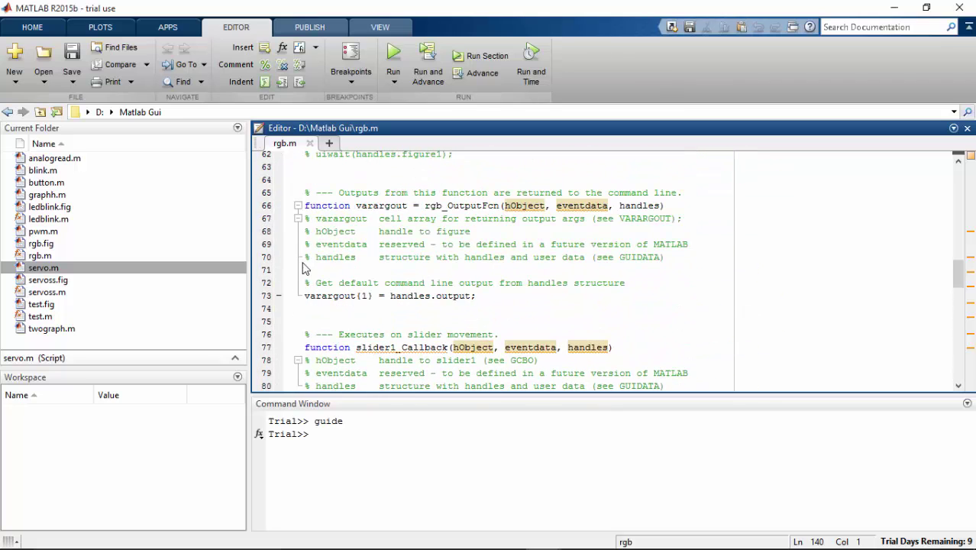
Step: Add 'clear all', 'global a' and 'a= arduino' lines after varargout{1} = handles.output
left_click(494, 296)
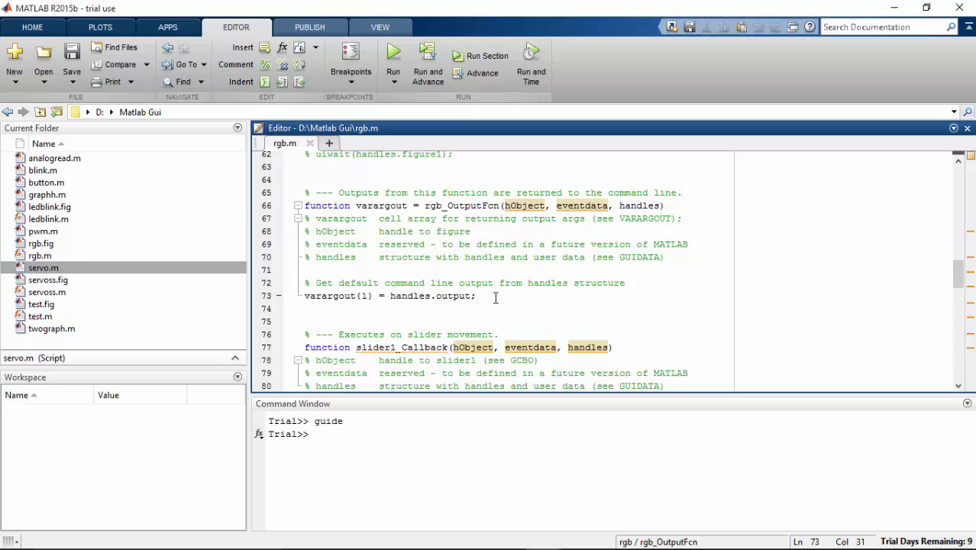
key("Return")
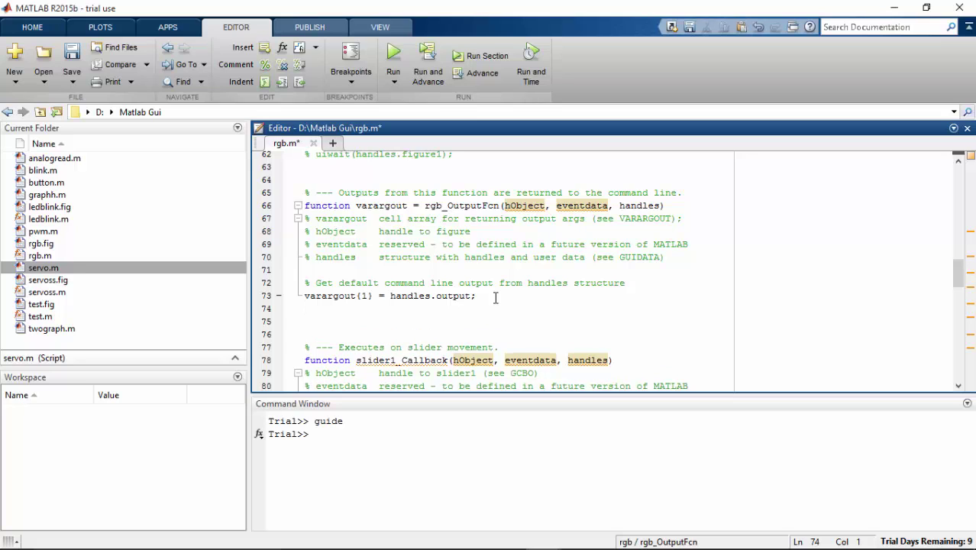
type("clear ")
type("all;")
key("Return")
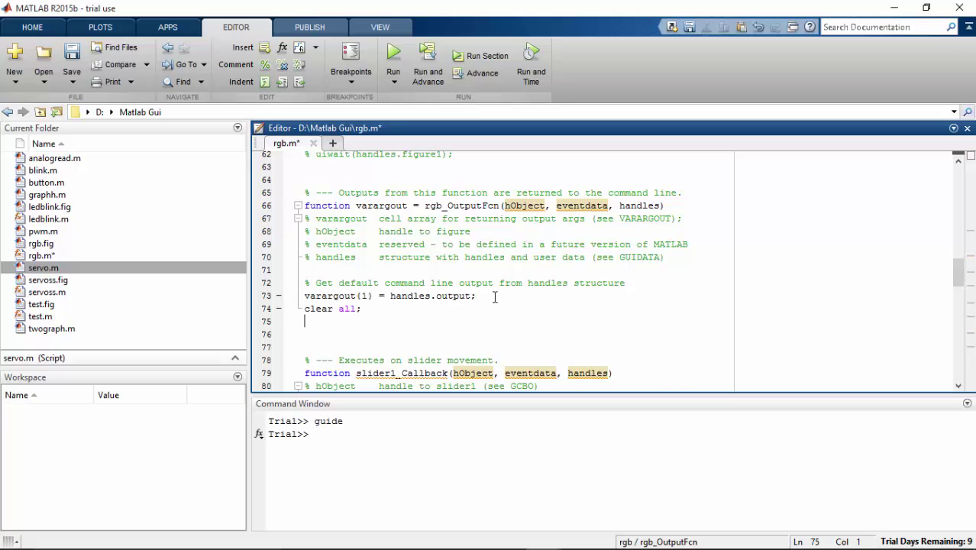
type("glob")
type("al a;")
key("Return")
type("a= ar")
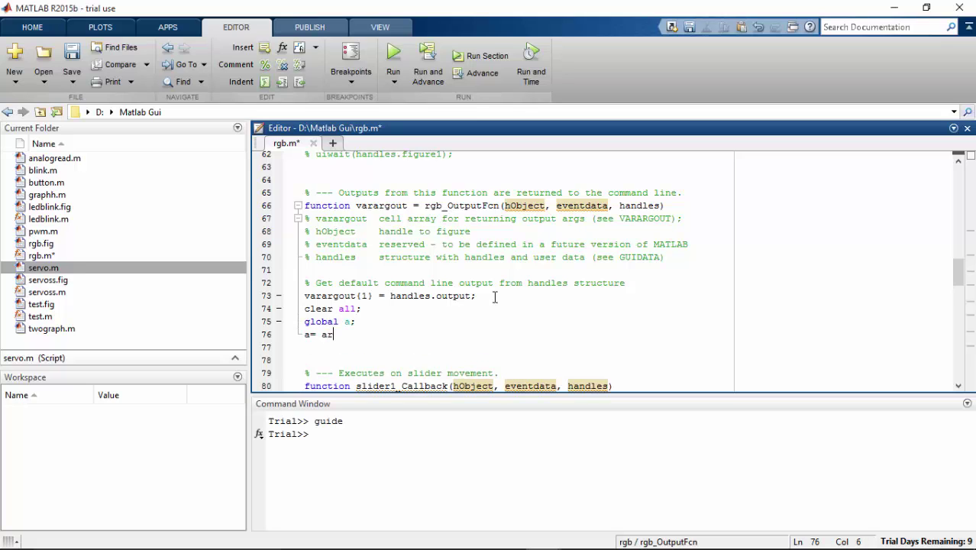
type("duino;")
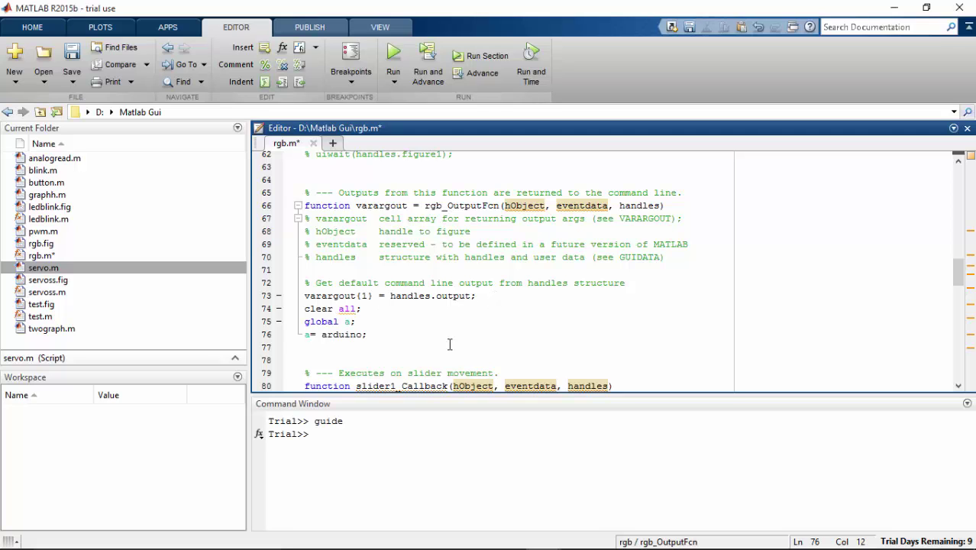
scroll(460, 335, "down", 1)
scroll(458, 336, "down", 2)
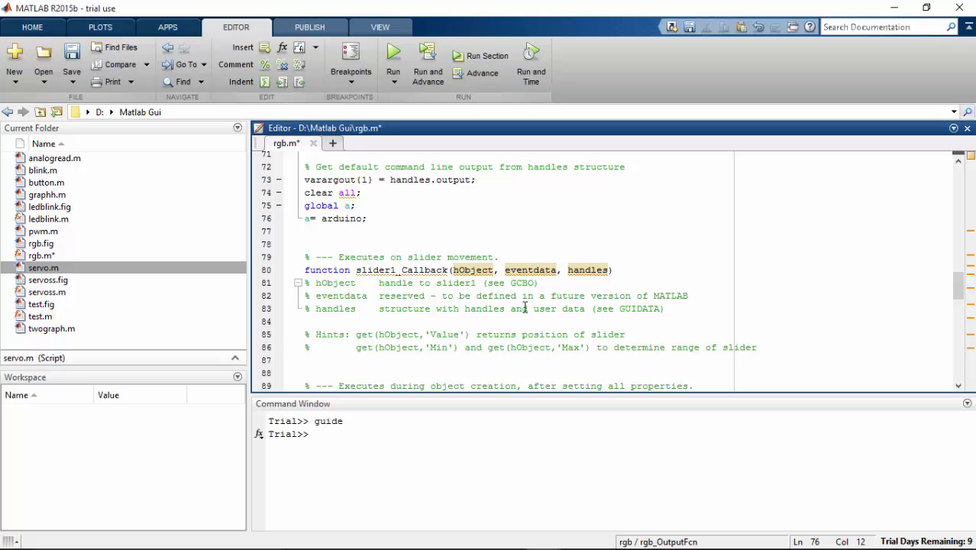
Step: Start a 'b =' line inside slider1_Callback
left_click(628, 271)
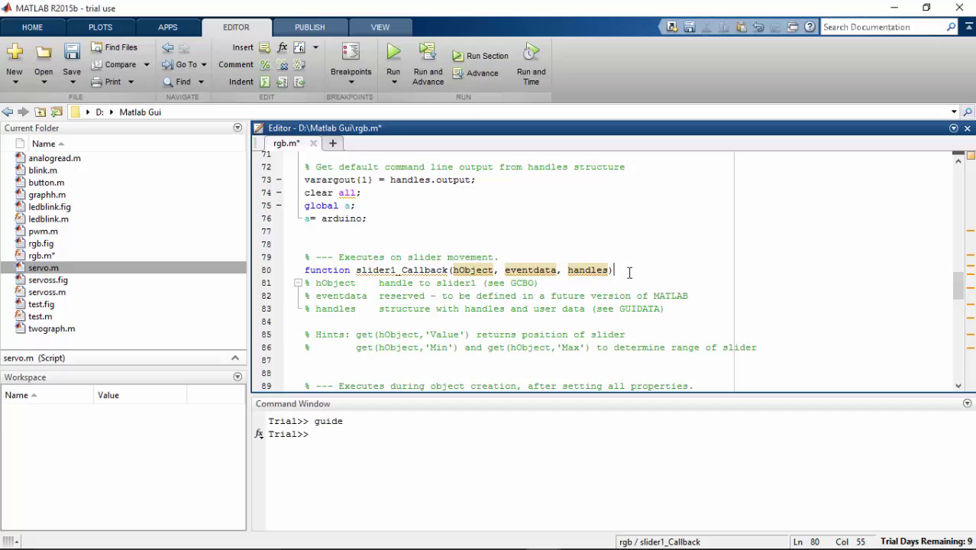
key("Return")
type("fb")
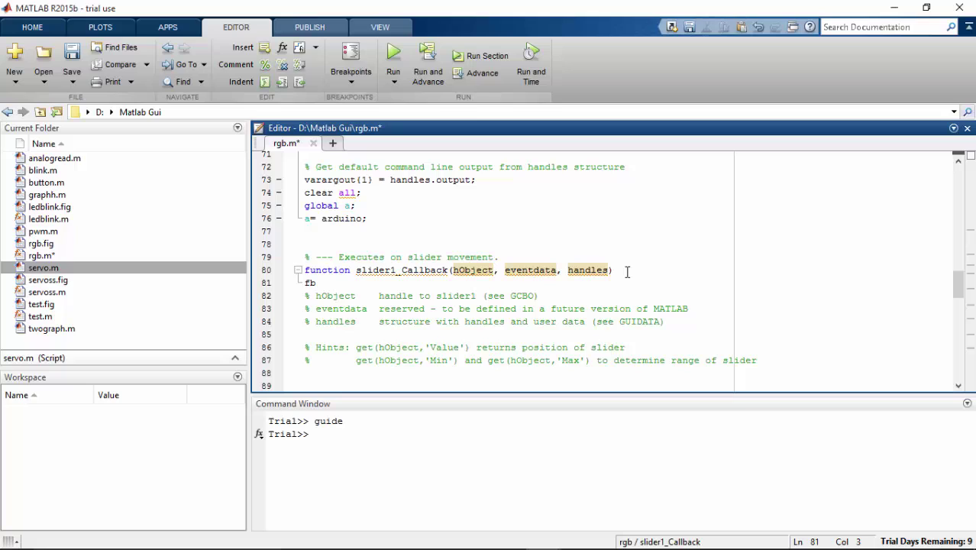
key("BackSpace")
key("BackSpace")
type("b =")
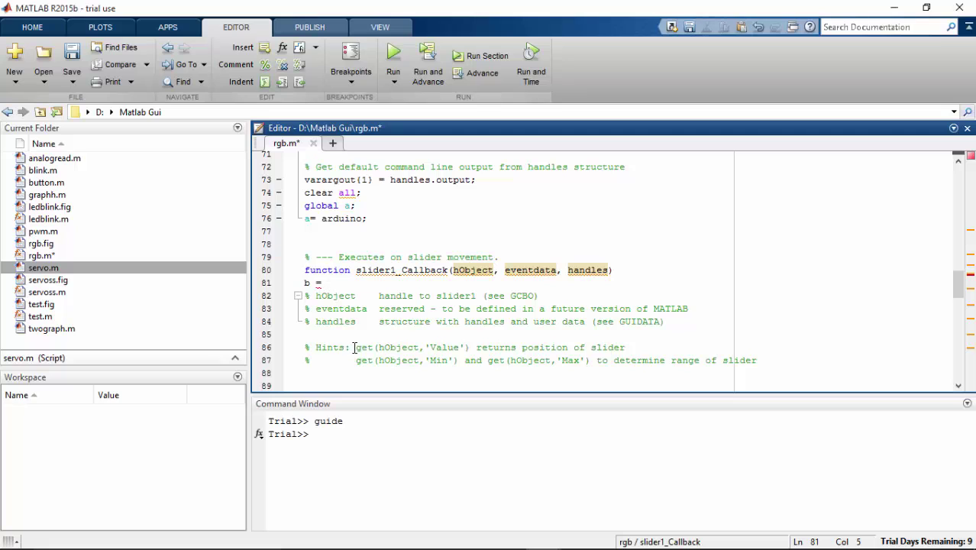
Step: Copy get(hObject,'Value') from the hint comment to complete b = get(hObject,'Value');
left_click_drag(356, 347, 468, 348)
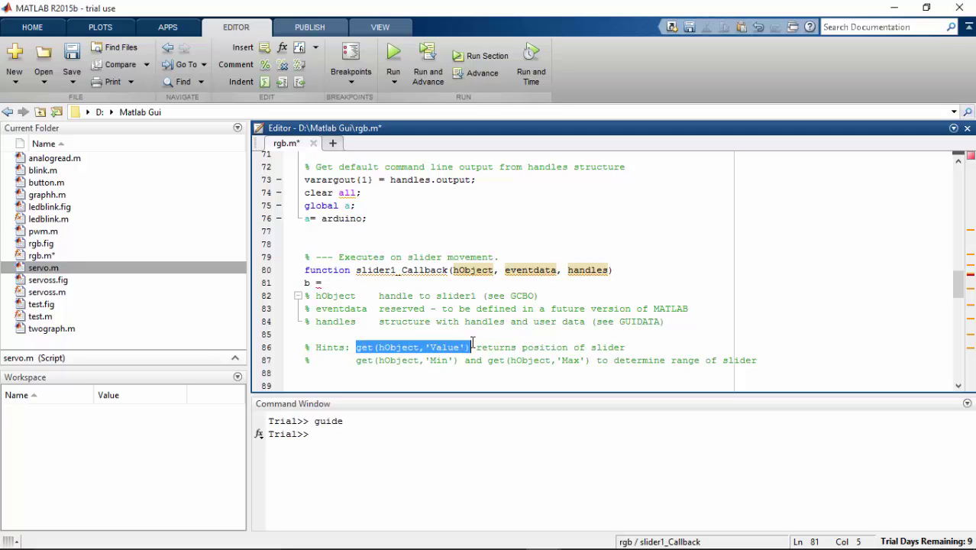
right_click(451, 348)
left_click(477, 307)
left_click(363, 283)
key("ctrl+v")
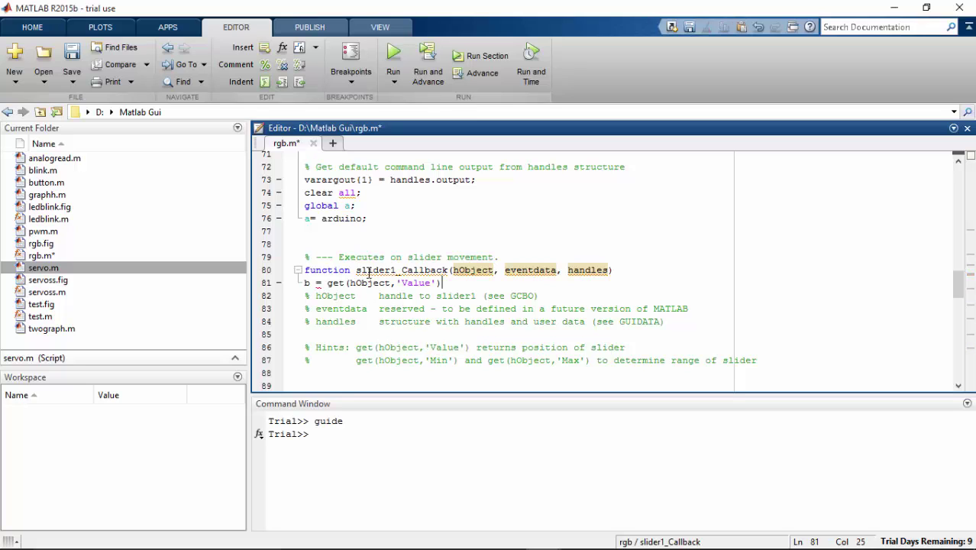
type(";")
key("Return")
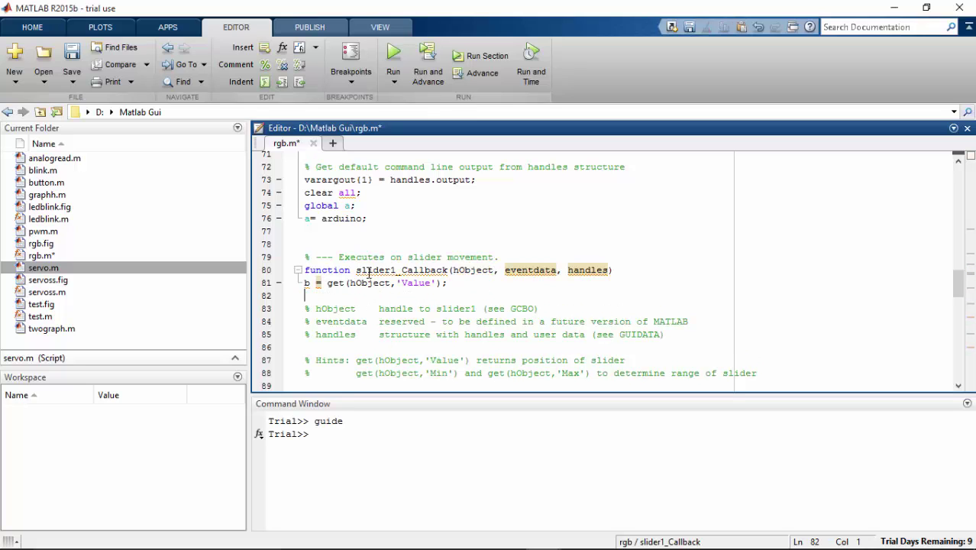
Step: Add a global a declaration and a writePWMVoltage call writing b to pin D8
type("g")
type("loa")
type("al a")
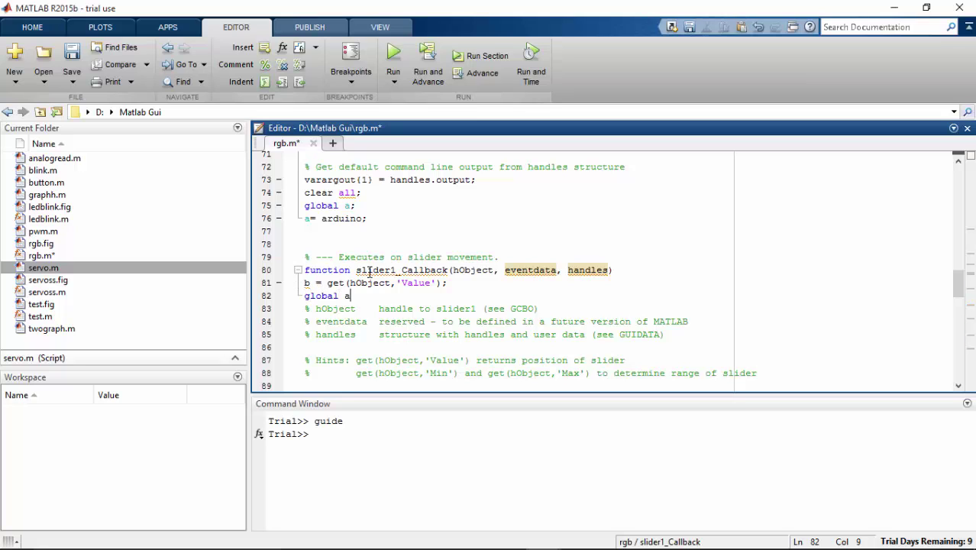
type(";")
key("Return")
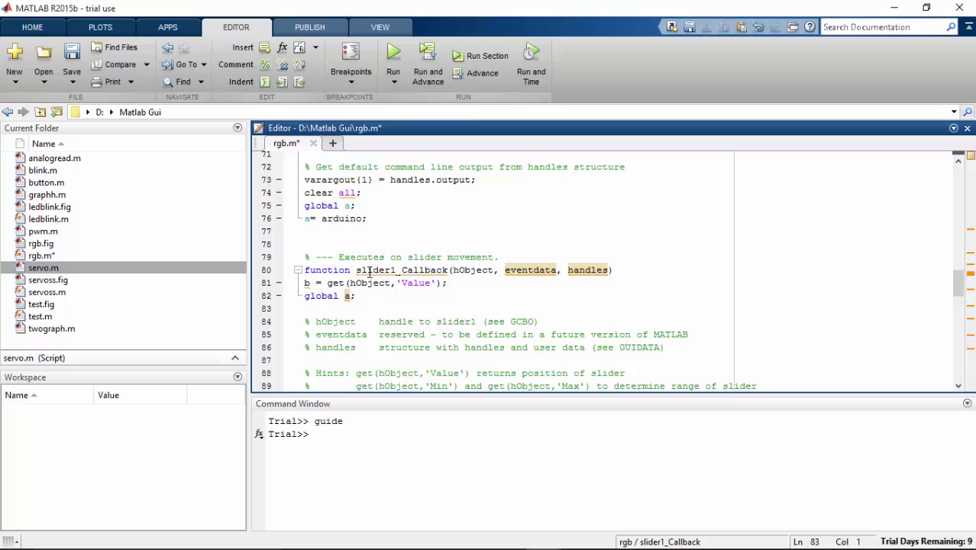
type("write")
type("PWM")
type("V")
type("O")
type("oltage")
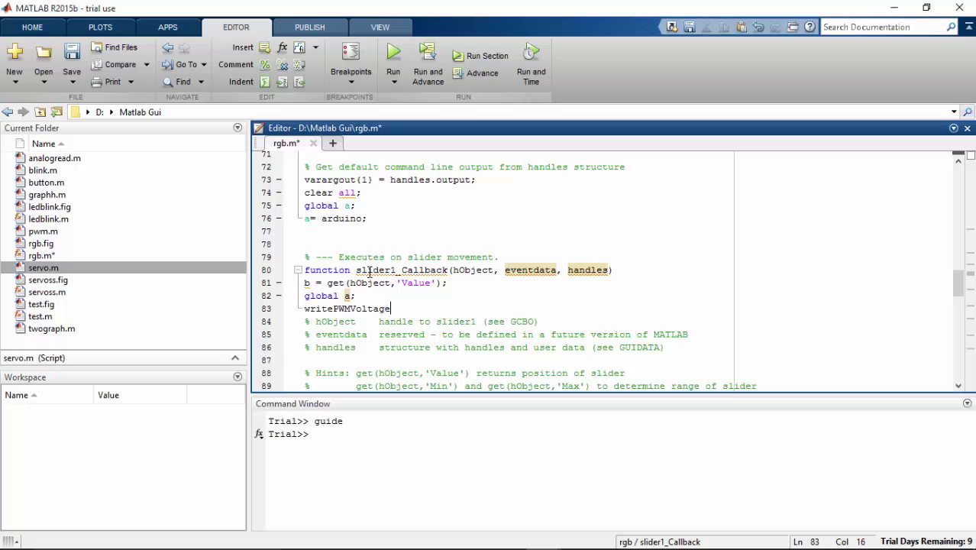
type("(")
type("a,'D")
type("8',")
type("b")
type(");")
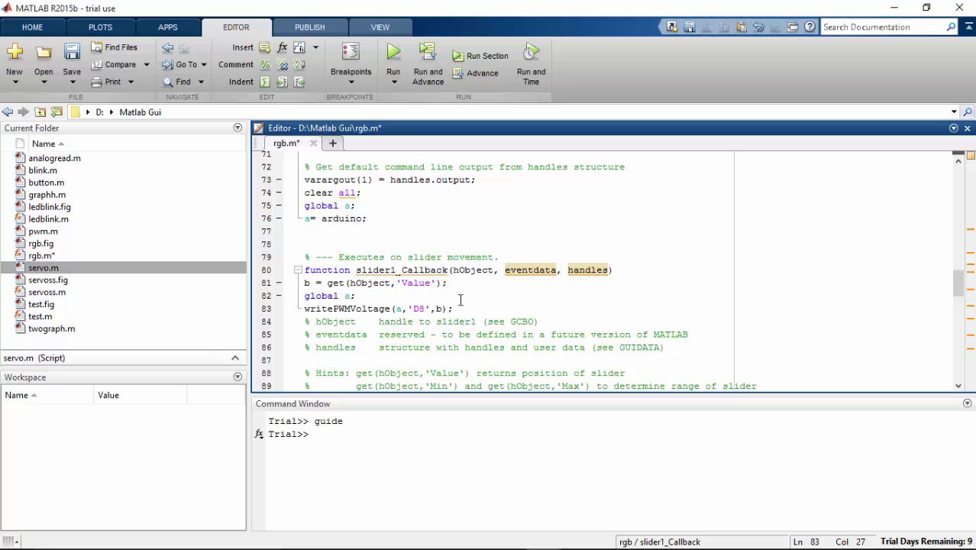
Step: Copy the three new slider1 callback lines
left_click_drag(469, 307, 296, 278)
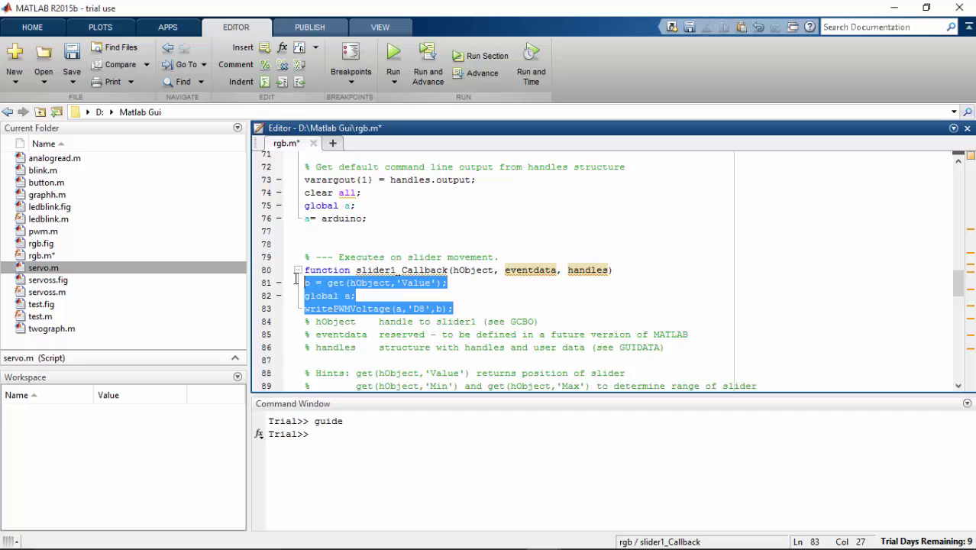
right_click(325, 296)
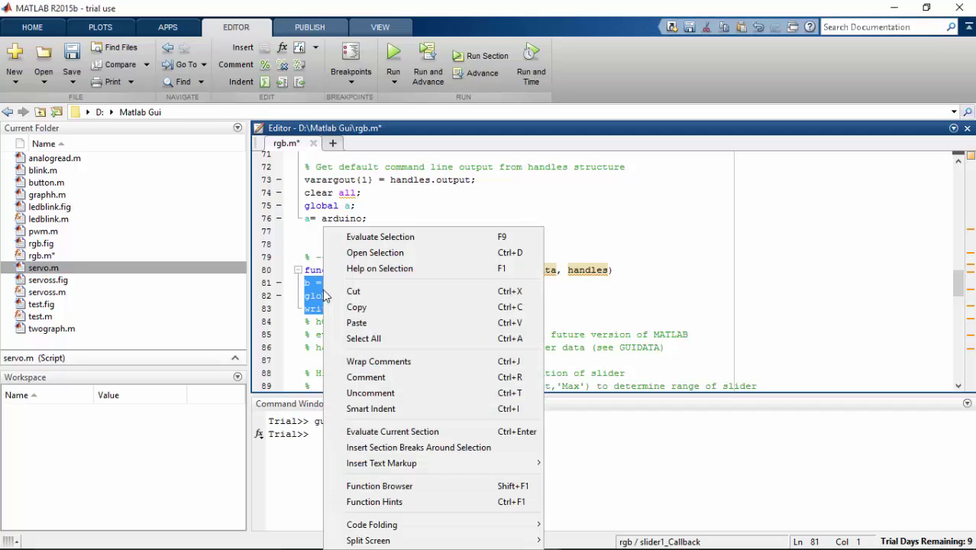
left_click(355, 307)
scroll(455, 273, "down", 3)
scroll(454, 273, "down", 2)
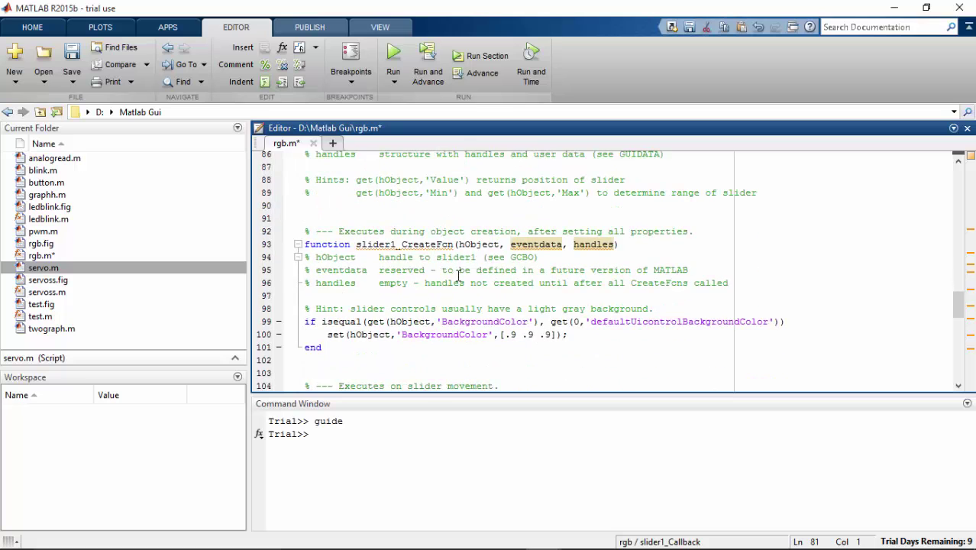
scroll(458, 274, "up", 4)
scroll(458, 276, "down", 6)
scroll(458, 276, "down", 2)
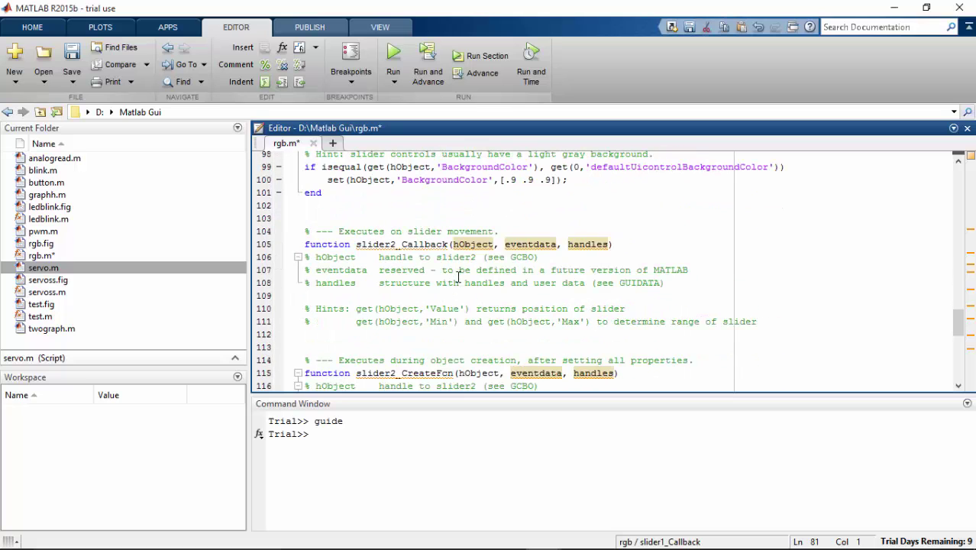
Step: Insert the value-reading and writePWMVoltage lines into slider2_Callback
left_click(628, 244)
key("Return")
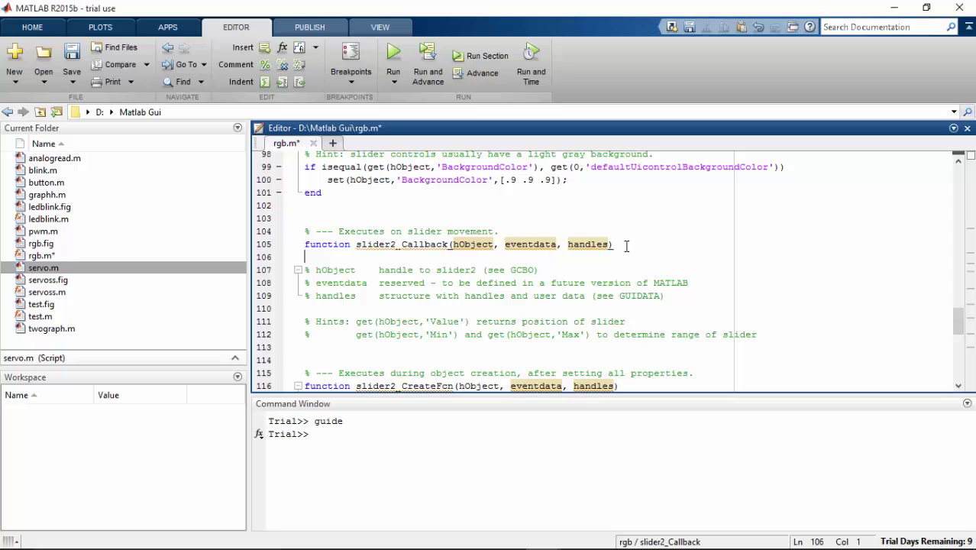
type("b= get(hObject,'Value'); global a; writePWMVoltage(a,'D8',b);")
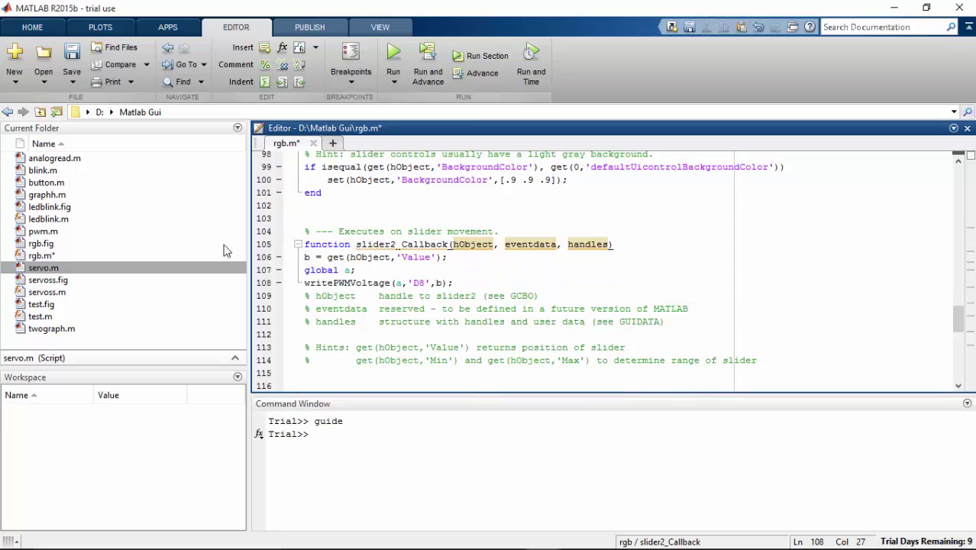
Step: Rename variable b to c in slider2_Callback and move to the D8 pin name
left_click(308, 257)
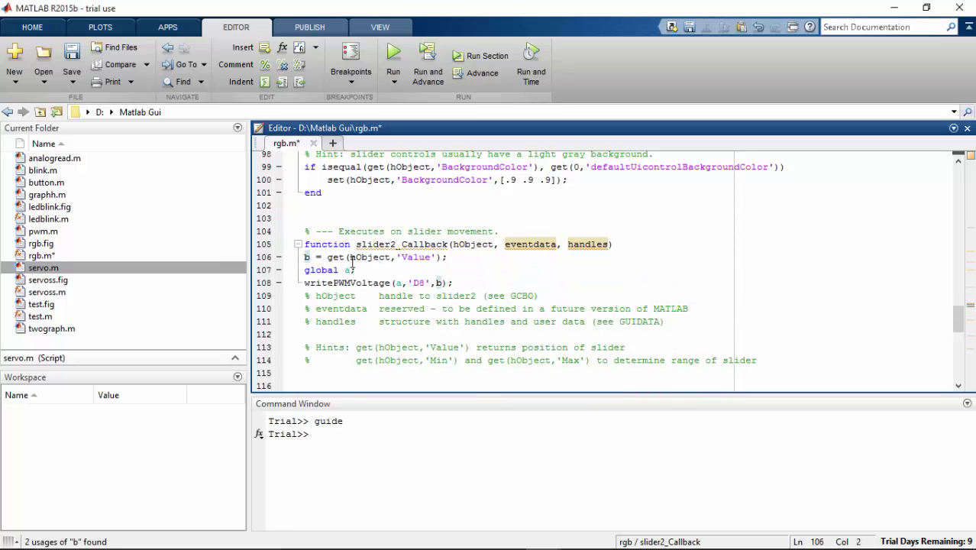
key("BackSpace")
type("c")
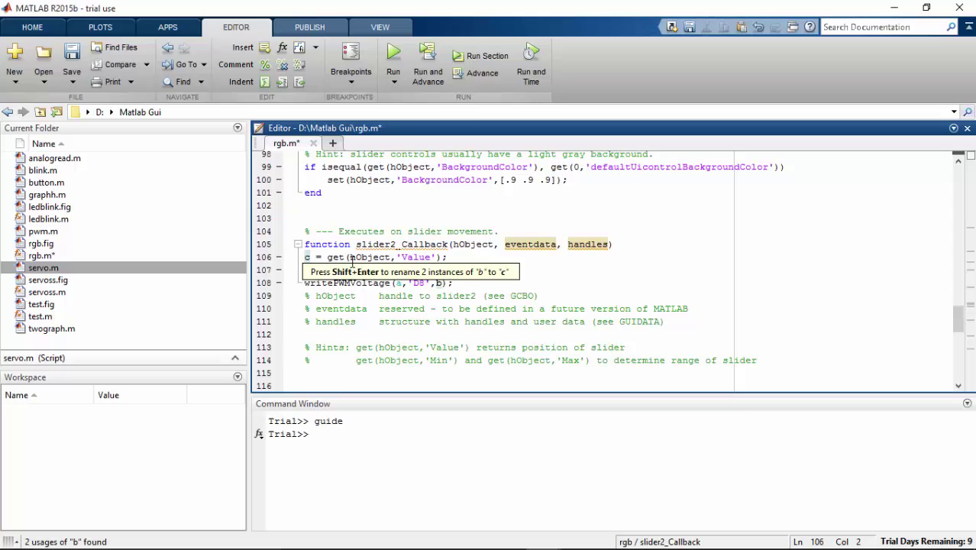
key("shift+Return")
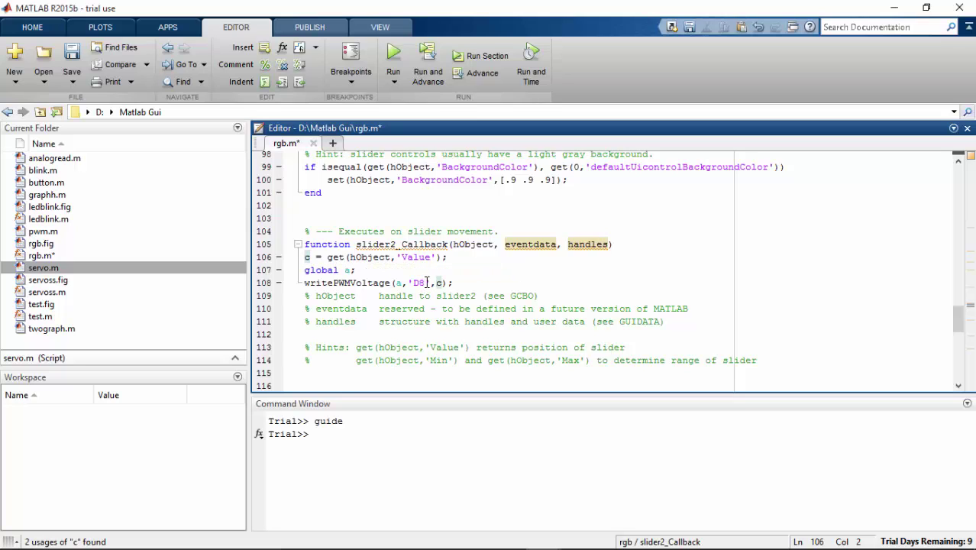
left_click(427, 282)
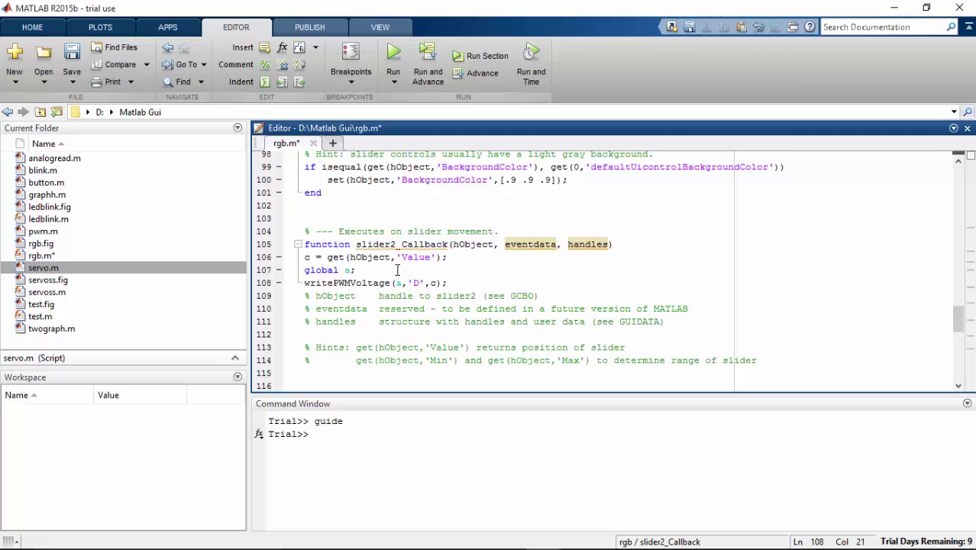
key("Page_Up")
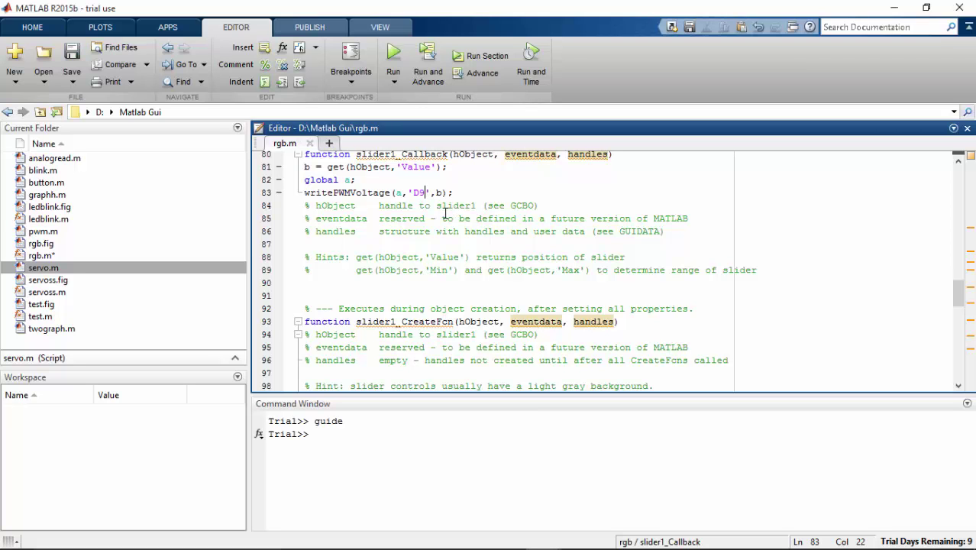
Step: Paste the copied callback lines into slider3_Callback
scroll(448, 212, "up", 2)
scroll(448, 229, "down", 4)
scroll(452, 271, "down", 4)
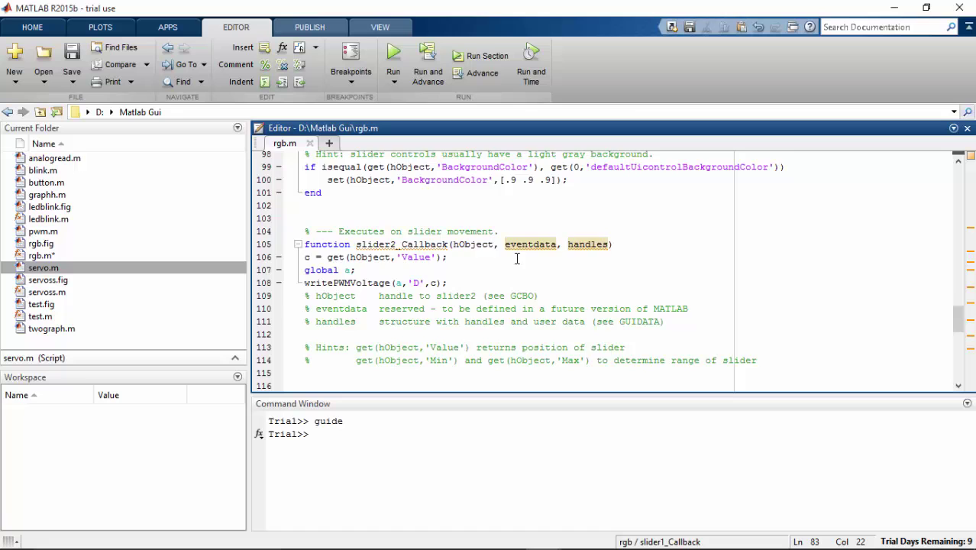
scroll(511, 260, "up", 2)
scroll(500, 264, "down", 6)
scroll(496, 265, "down", 3)
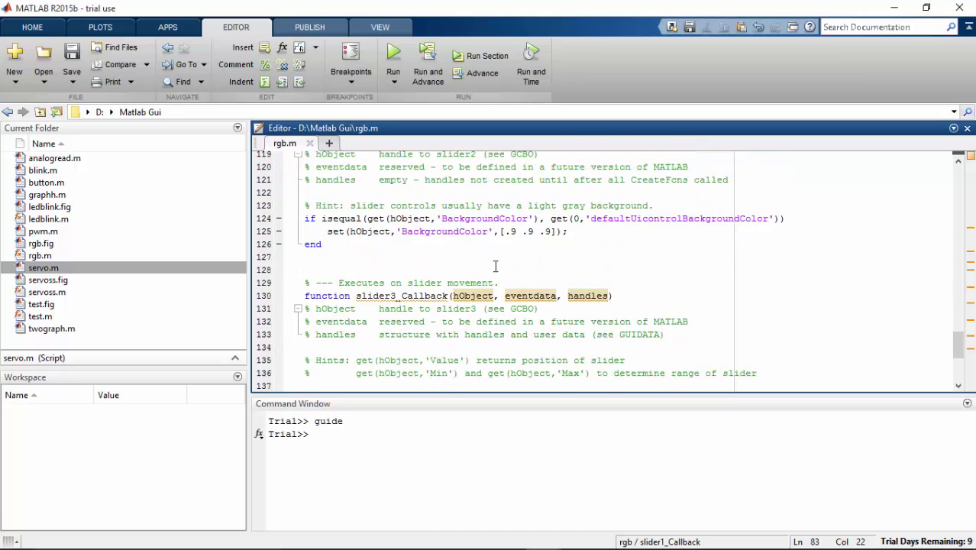
scroll(495, 265, "down", 1)
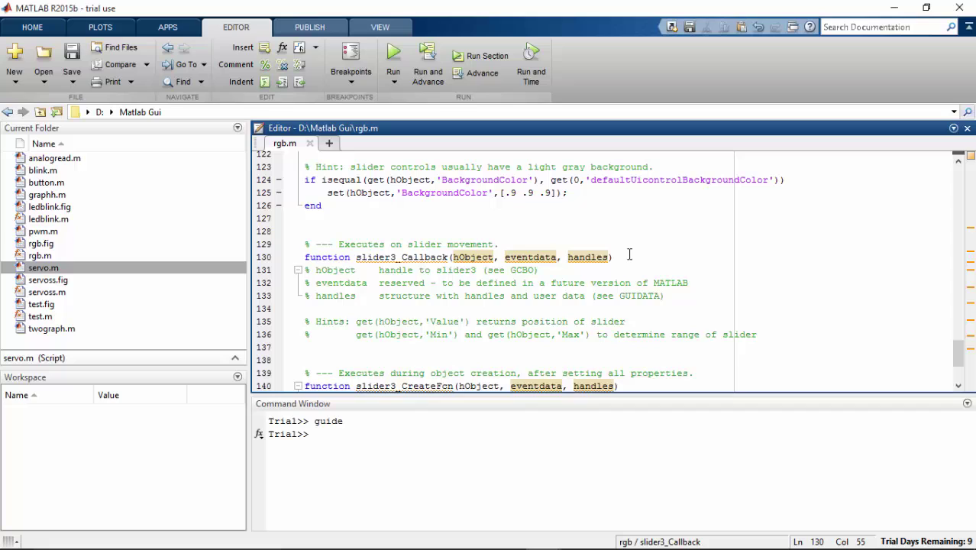
key("Return")
key("ctrl+v")
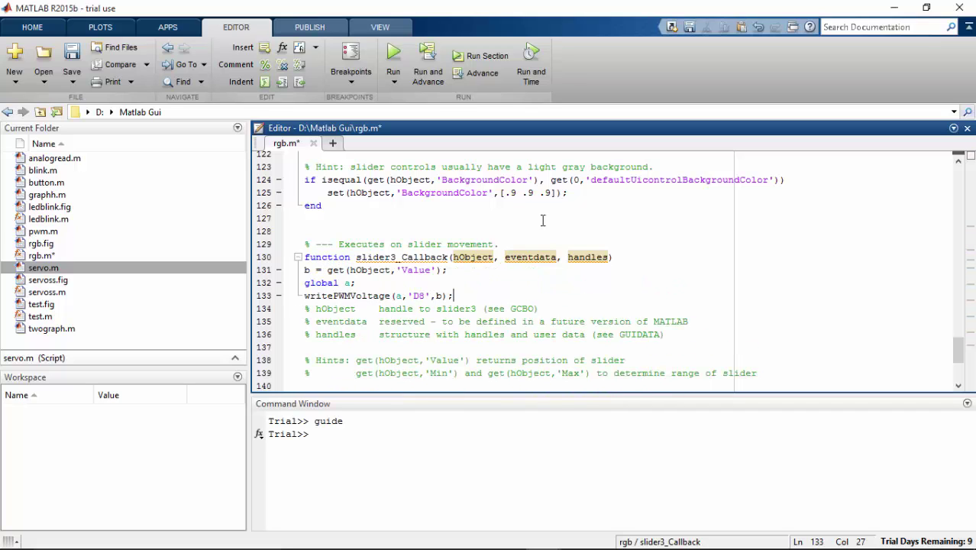
Step: Rename b to c in slider3_Callback and move into the pin name for D10
left_click(307, 269)
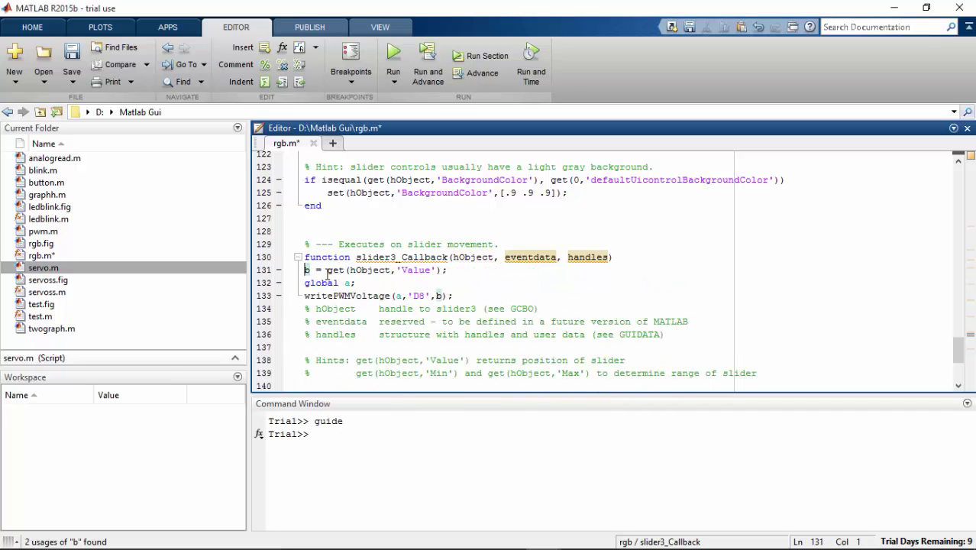
key("Delete")
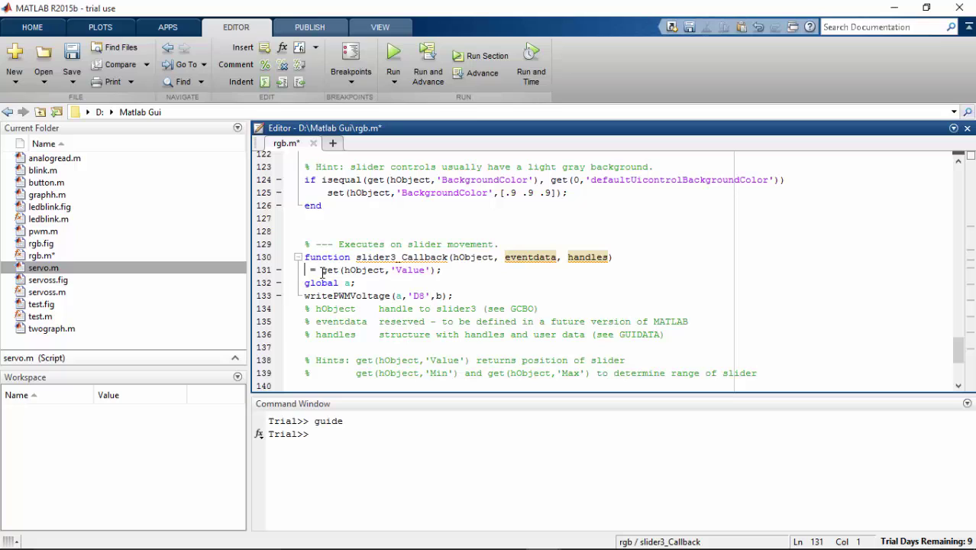
type("c")
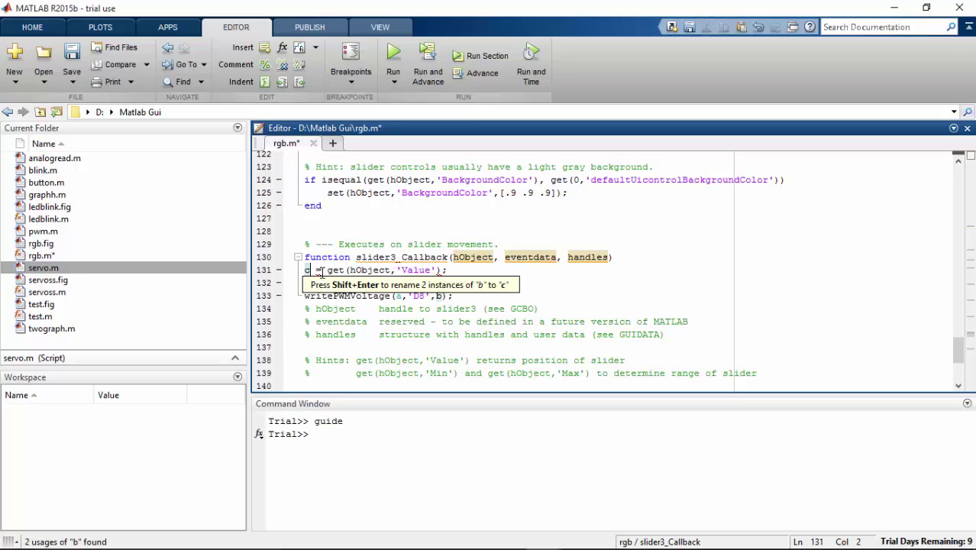
key("shift+Return")
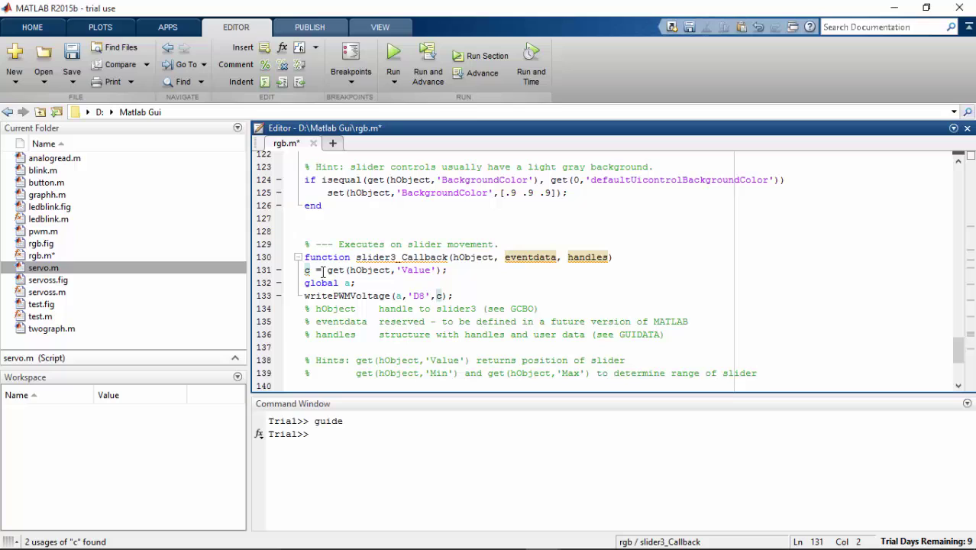
left_click(422, 295)
type("10")
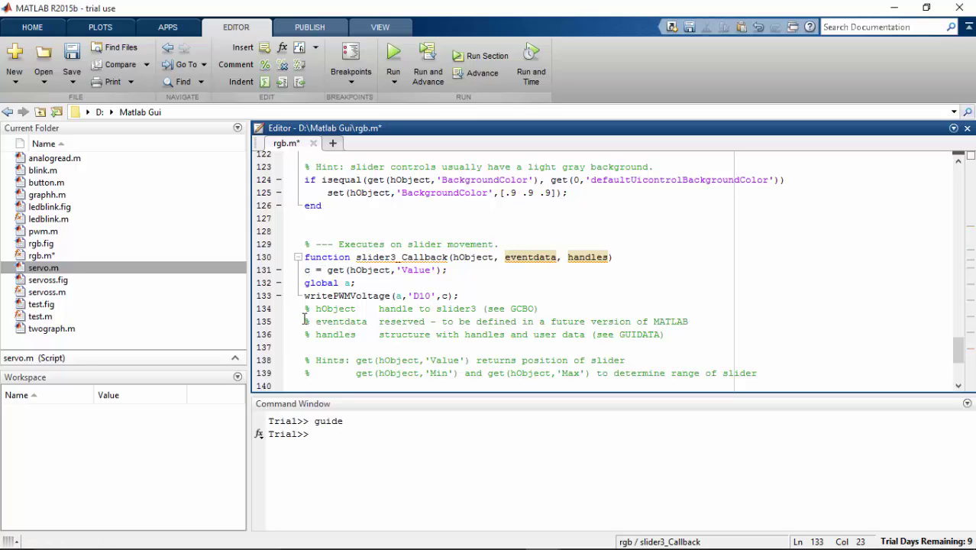
Step: Review the three slider callbacks for pins D8, D9 and D10, then bring up the webcam view
scroll(516, 295, "down", 4)
scroll(512, 295, "up", 3)
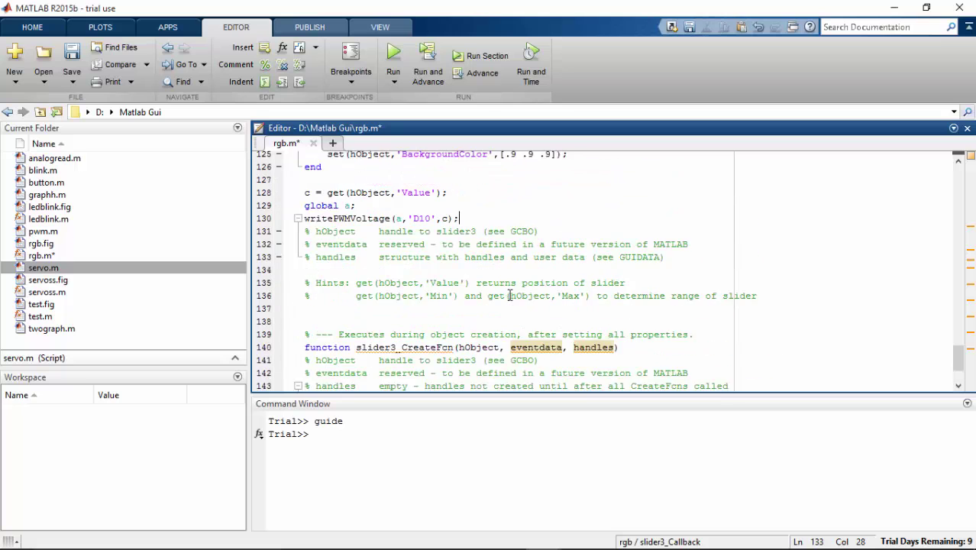
scroll(506, 295, "up", 2)
scroll(504, 294, "down", 5)
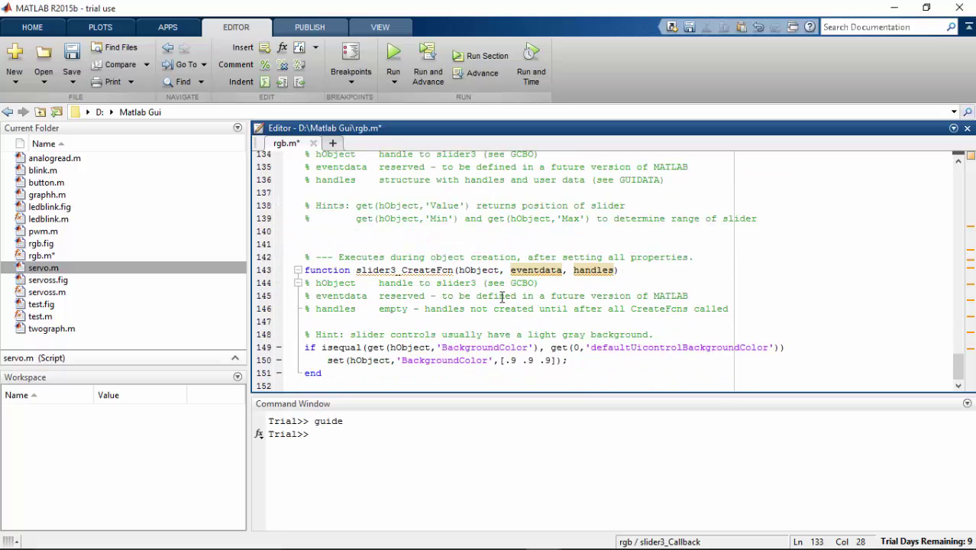
scroll(502, 296, "up", 4)
scroll(501, 296, "up", 5)
scroll(500, 297, "up", 5)
scroll(497, 296, "up", 6)
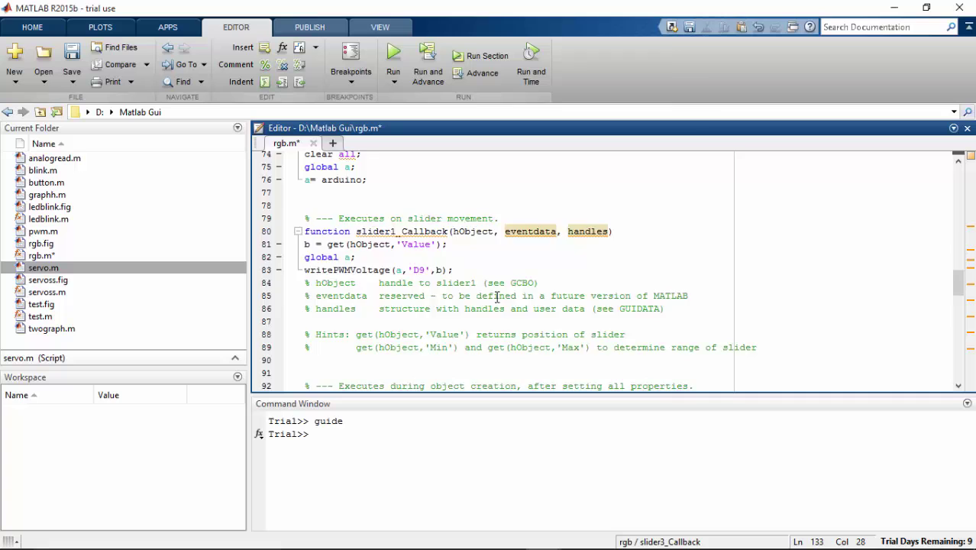
scroll(497, 296, "up", 13)
scroll(473, 282, "up", 5)
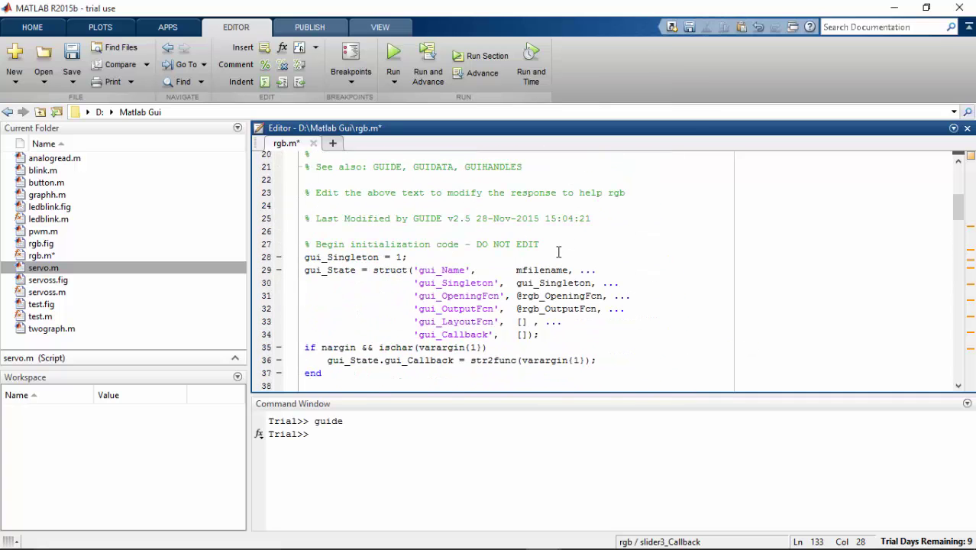
scroll(675, 359, "up", 6)
scroll(677, 321, "up", 8)
scroll(678, 305, "up", 6)
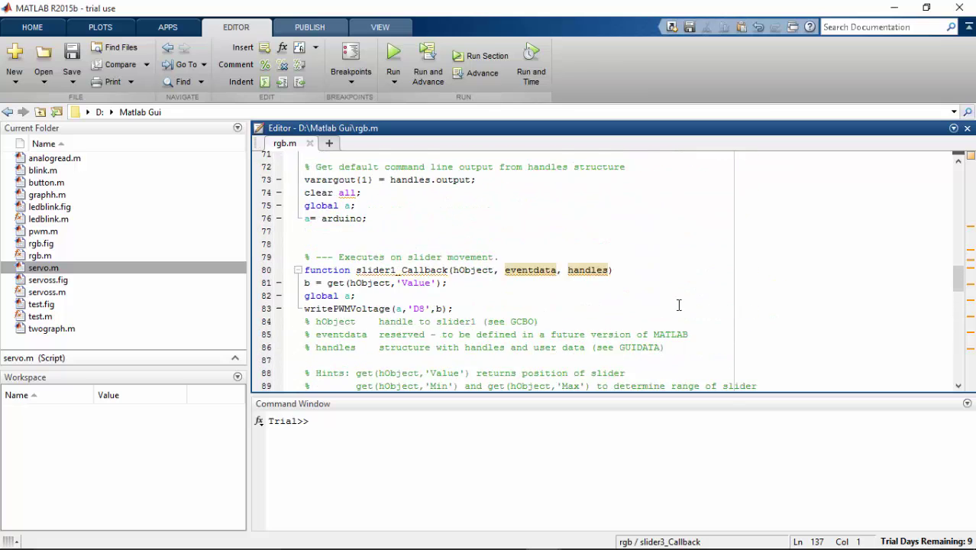
scroll(678, 305, "up", 2)
scroll(678, 305, "up", 2)
scroll(670, 304, "down", 5)
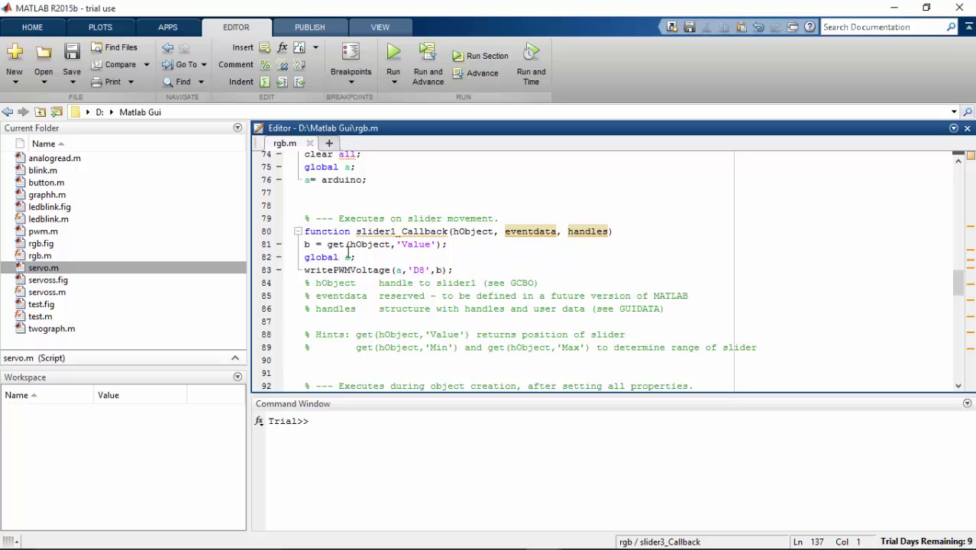
scroll(418, 272, "down", 5)
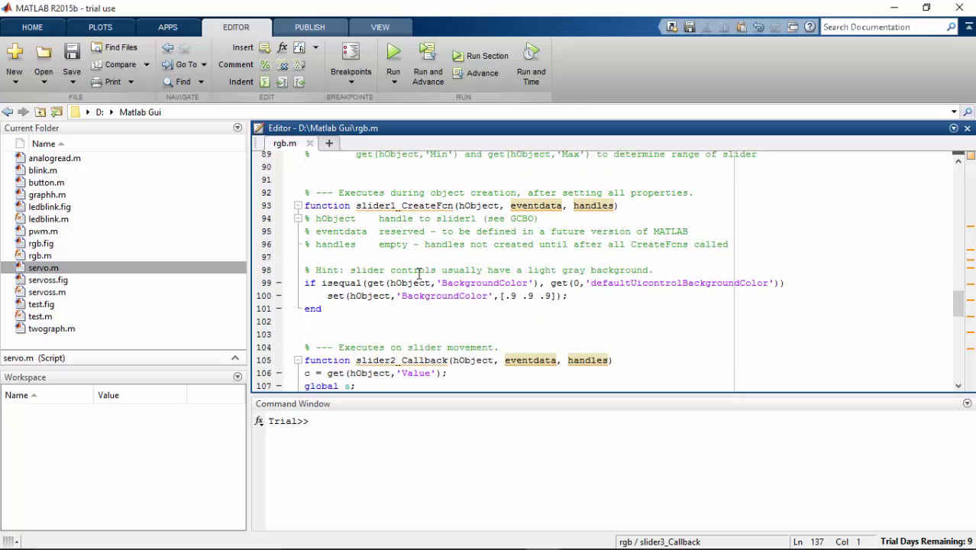
scroll(376, 241, "down", 5)
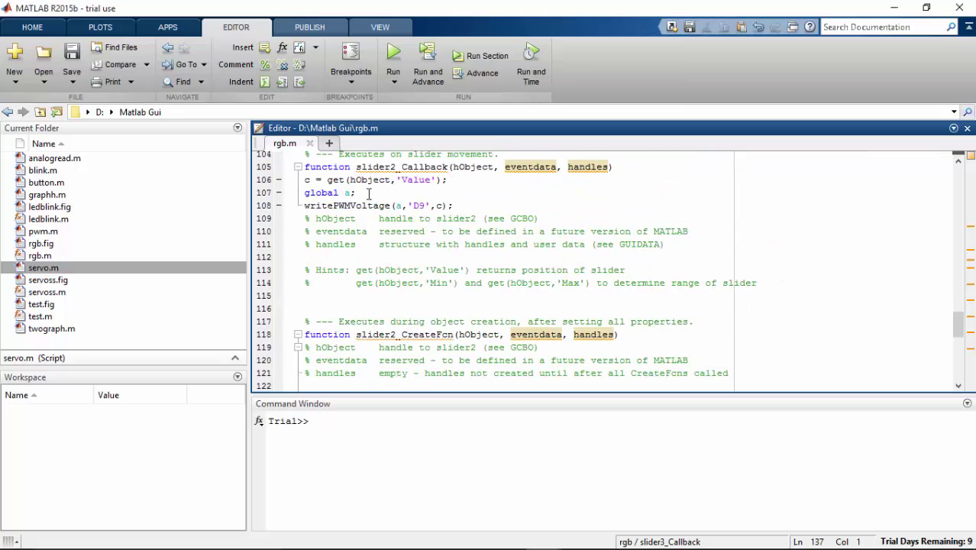
scroll(436, 246, "down", 4)
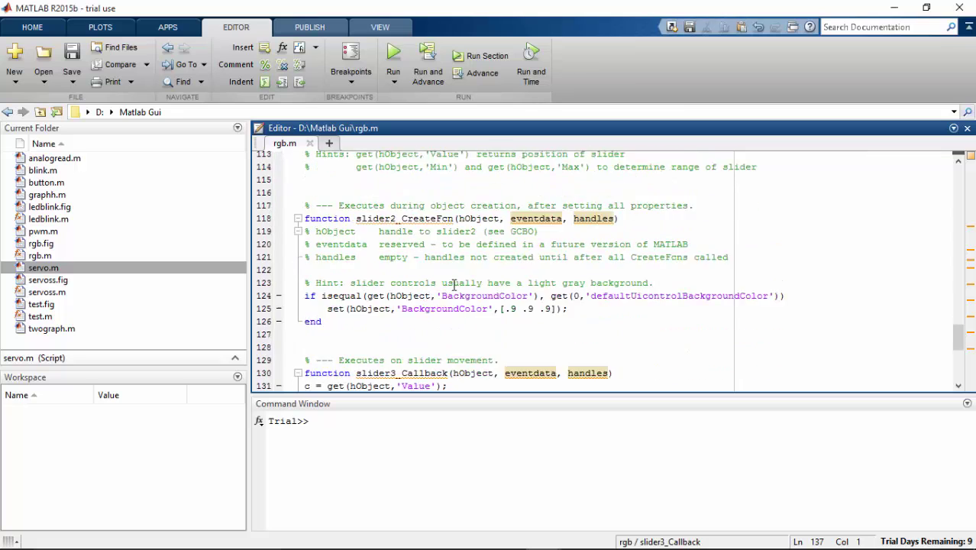
scroll(447, 284, "down", 3)
scroll(447, 283, "down", 1)
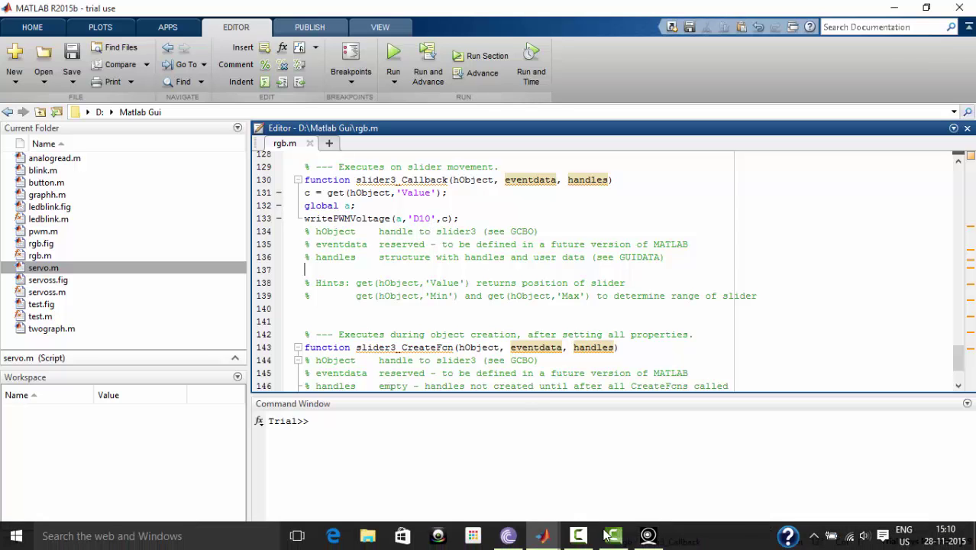
left_click(648, 537)
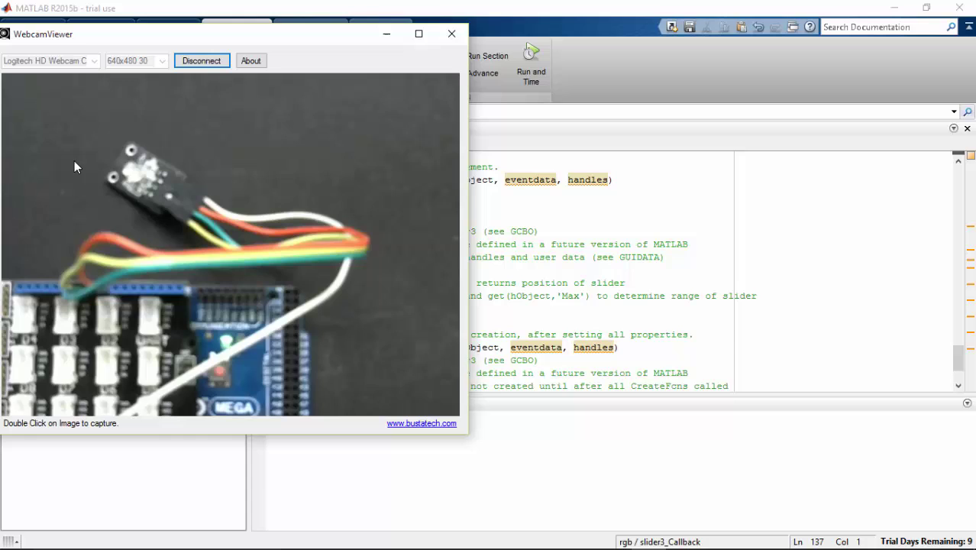
Step: Run the rgb GUI and place the webcam view of the LED beside it
mouse_move(148, 43)
left_mouse_down()
mouse_move(377, 75)
mouse_move(612, 73)
left_mouse_up()
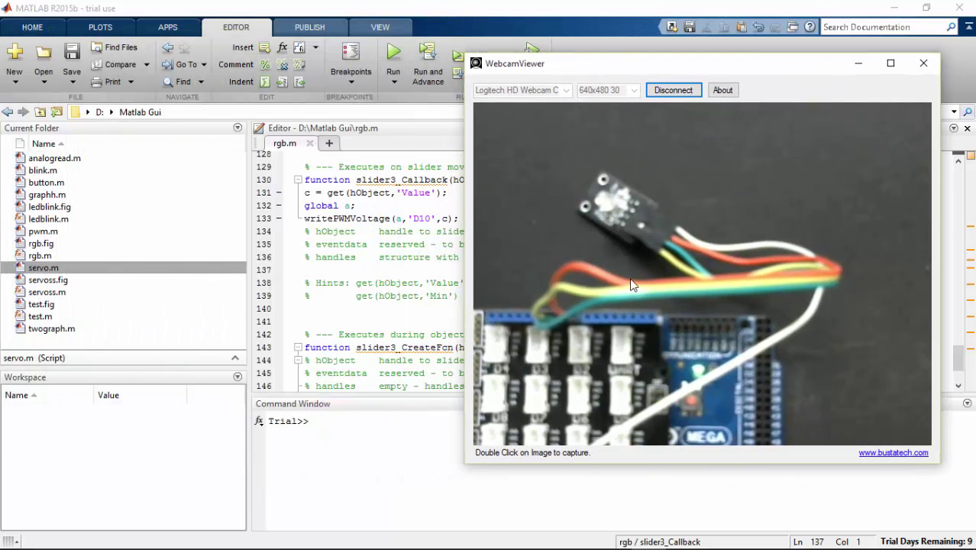
left_click(362, 50)
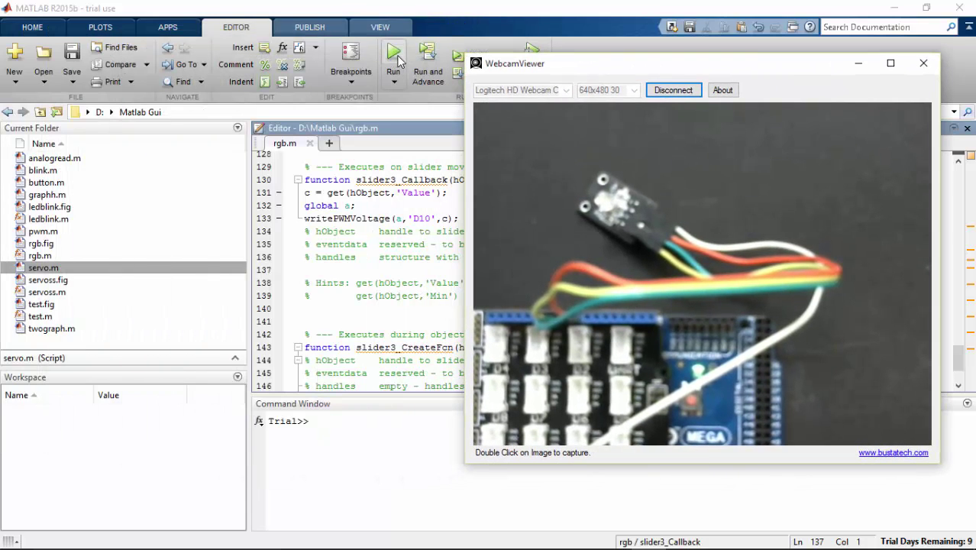
left_click(395, 55)
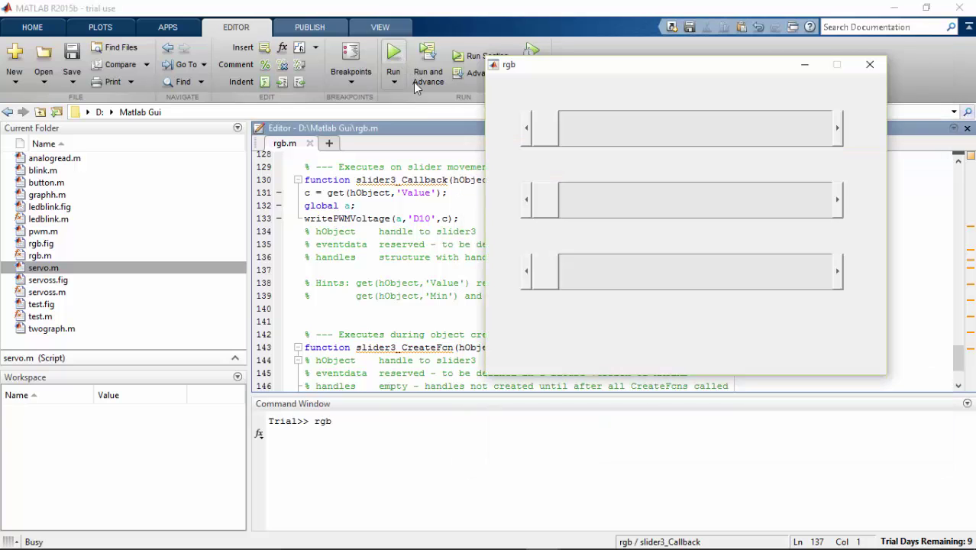
left_click(648, 536)
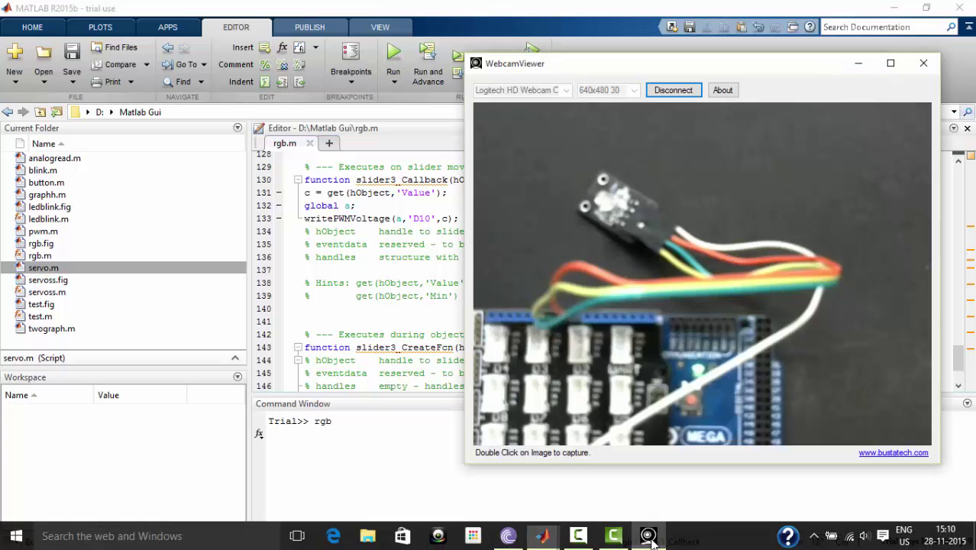
left_click_drag(711, 68, 248, 58)
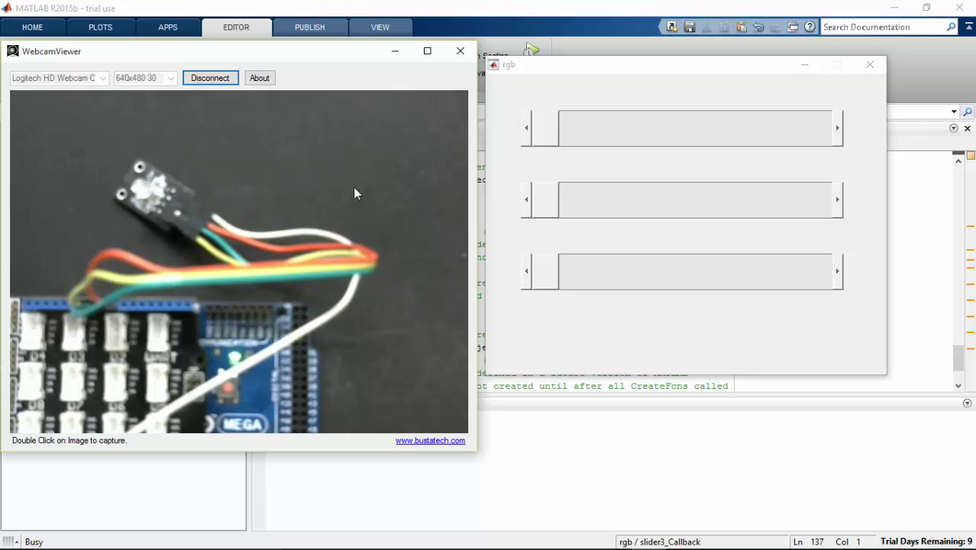
Step: Light the LED blue, green, then red using the first, second and third sliders
left_click(838, 128)
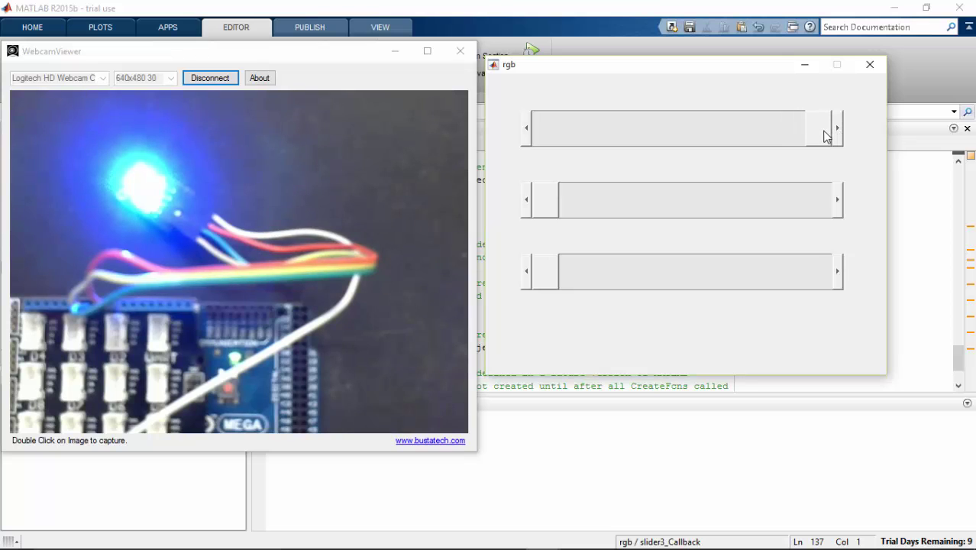
mouse_move(820, 134)
left_mouse_down()
mouse_move(613, 129)
mouse_move(546, 138)
left_mouse_up()
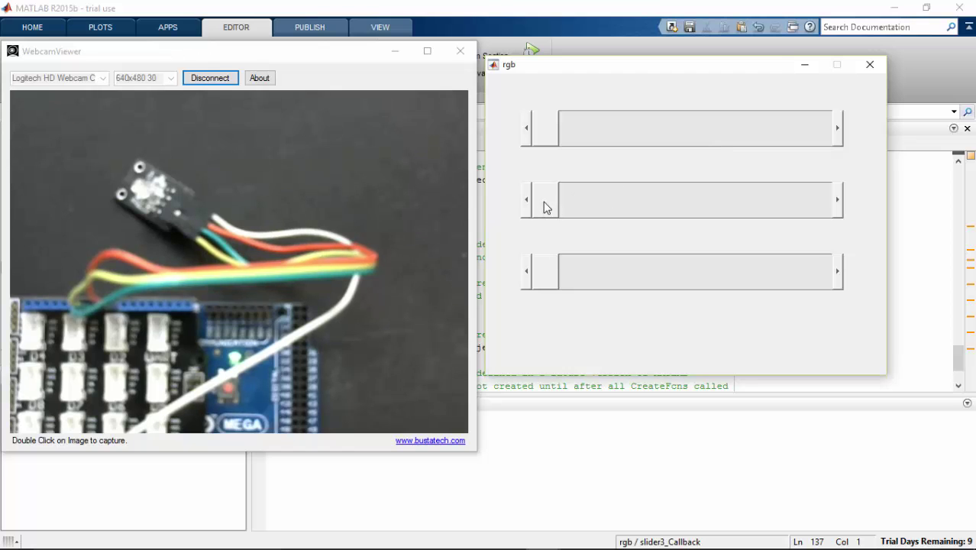
mouse_move(544, 199)
left_mouse_down()
mouse_move(618, 210)
mouse_move(840, 208)
mouse_move(558, 212)
left_mouse_up()
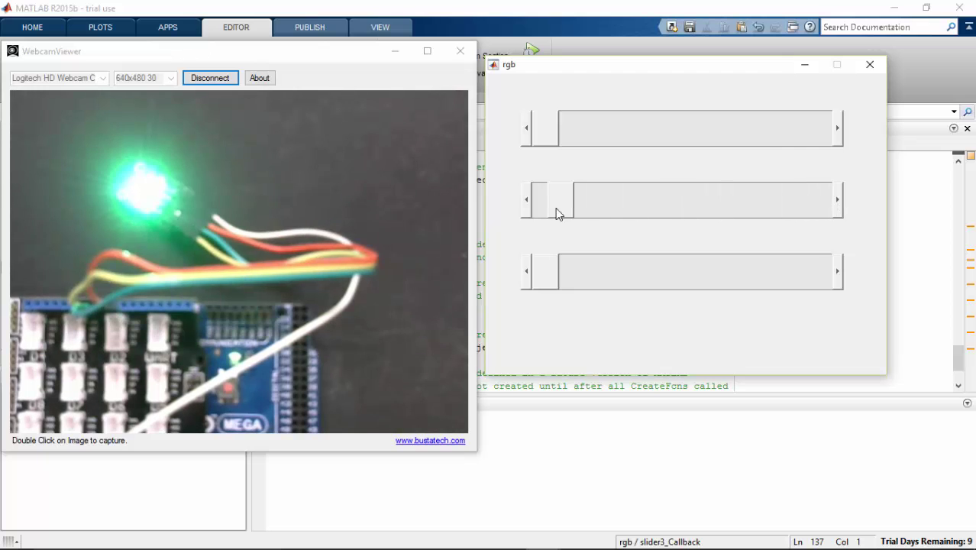
mouse_move(547, 285)
left_mouse_down()
mouse_move(834, 282)
mouse_move(534, 276)
left_mouse_up()
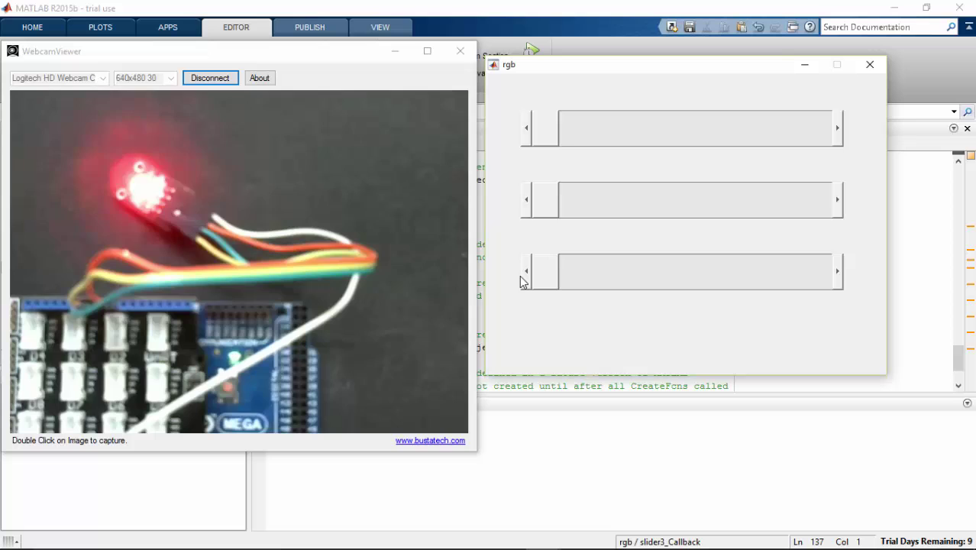
Step: Raise the top (blue), middle (green) and bottom (red) sliders about a third along each
left_click(838, 128)
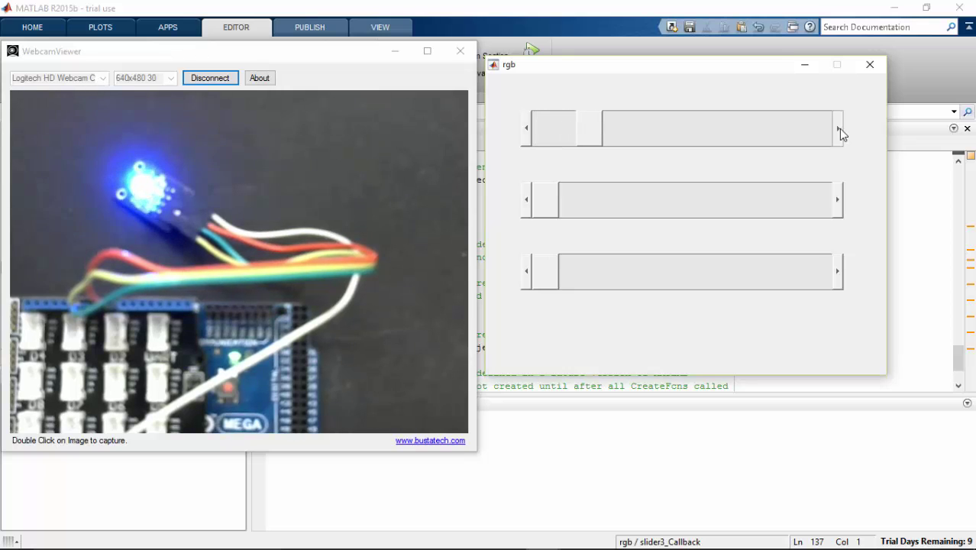
left_click_drag(839, 130, 839, 130)
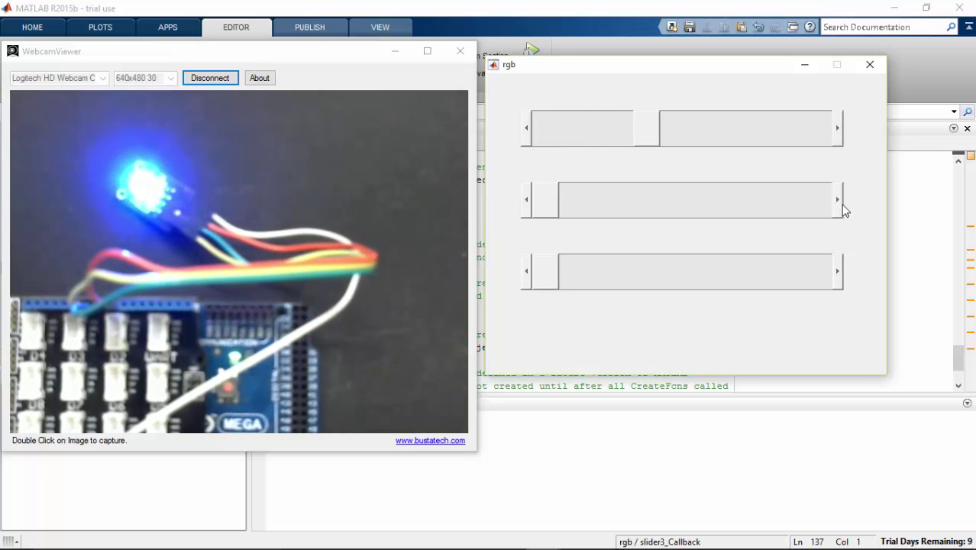
left_click_drag(839, 200, 834, 207)
left_click_drag(839, 278, 838, 278)
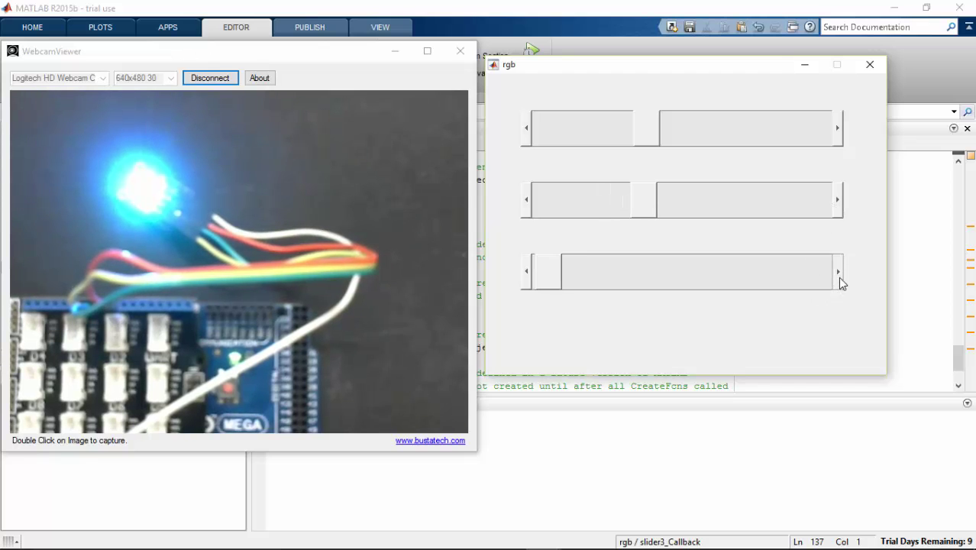
left_click(838, 276)
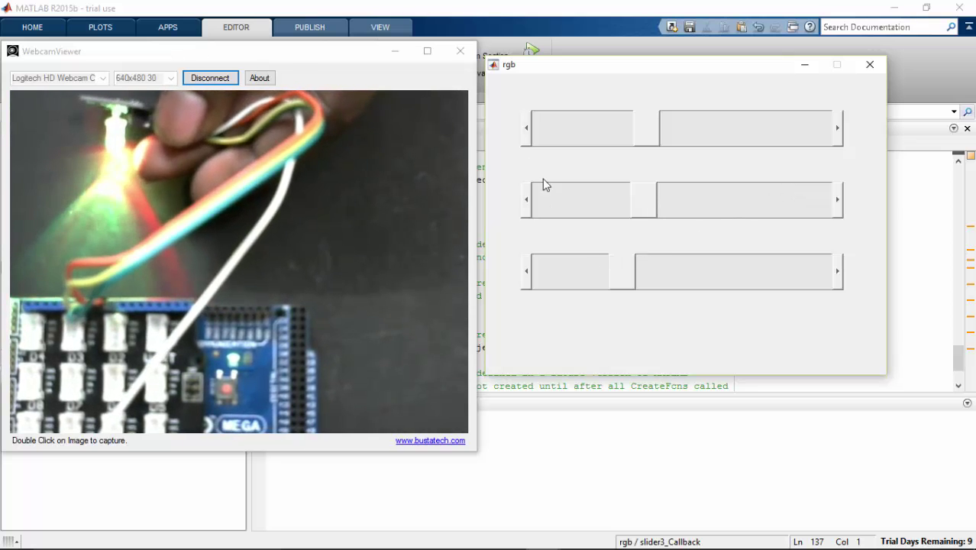
Step: Lower the blue, green and red sliders fully to switch all LED channels off
left_click(524, 138)
left_click(525, 137)
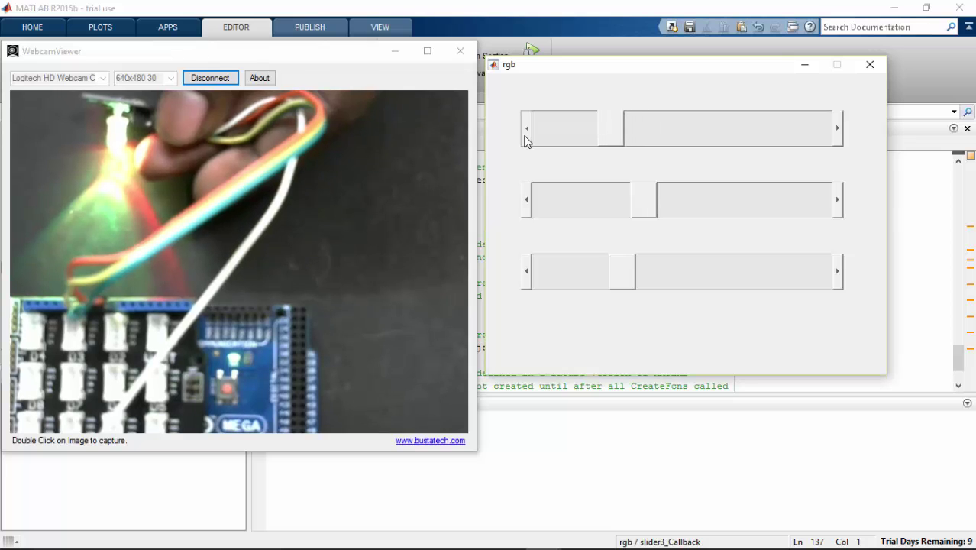
left_click(525, 137)
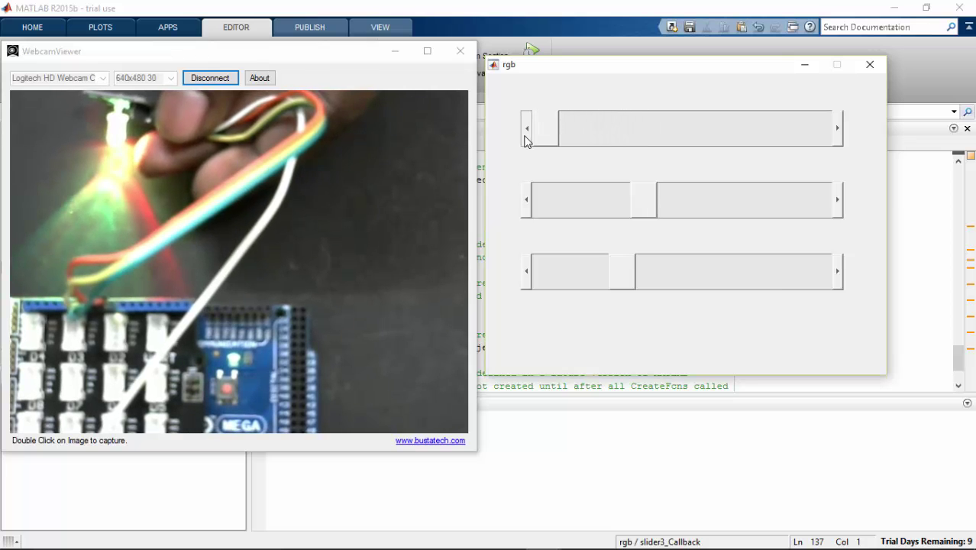
mouse_move(545, 128)
left_mouse_down()
mouse_move(838, 129)
mouse_move(610, 149)
mouse_move(565, 169)
left_mouse_up()
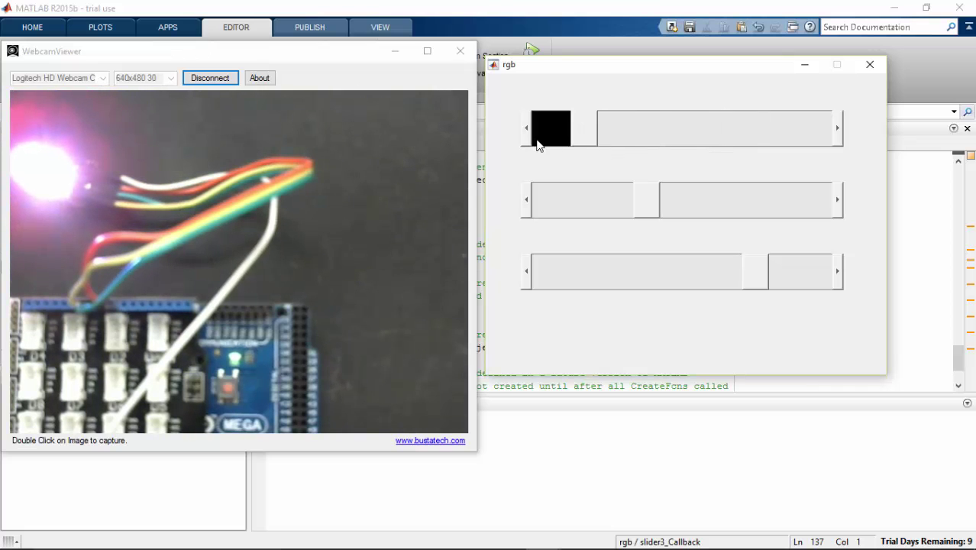
left_click(603, 206)
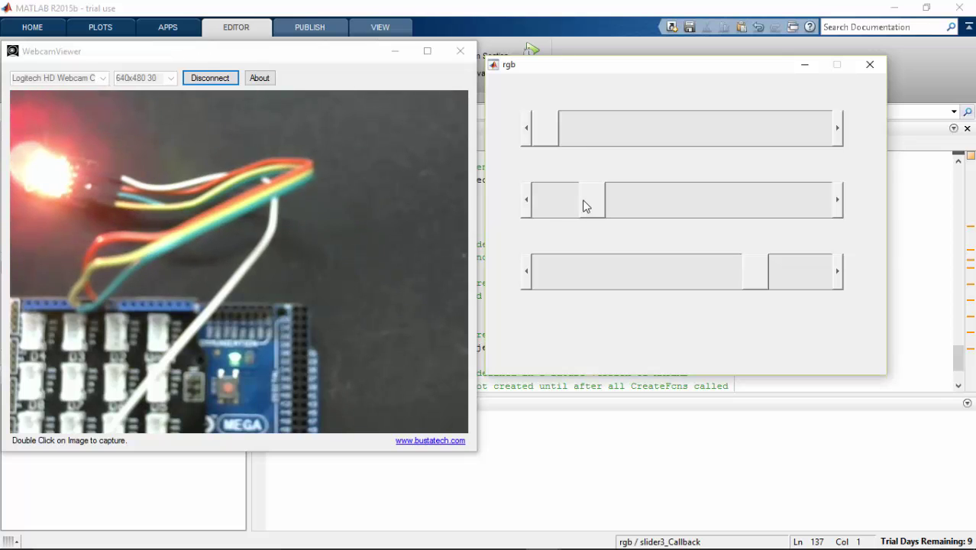
left_click_drag(584, 206, 521, 202)
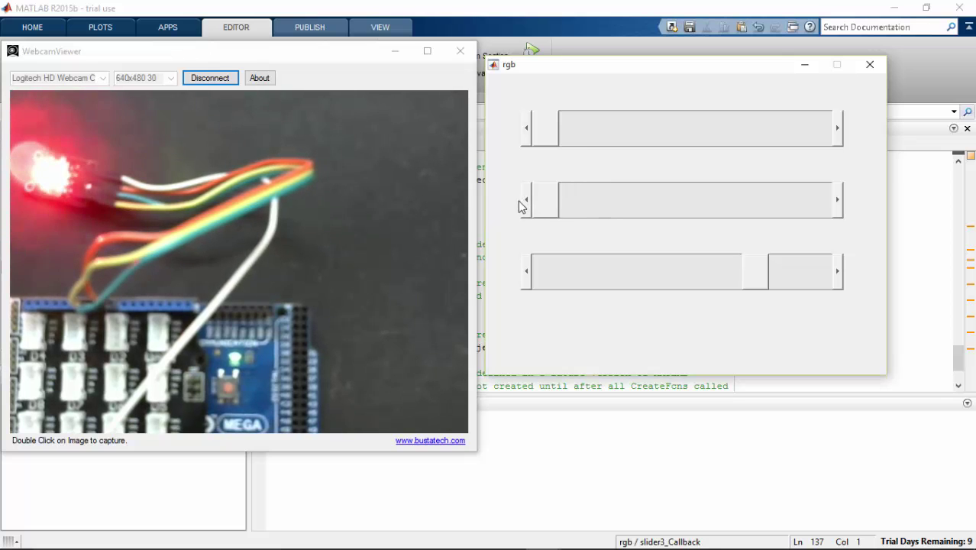
left_click(596, 264)
left_click(596, 263)
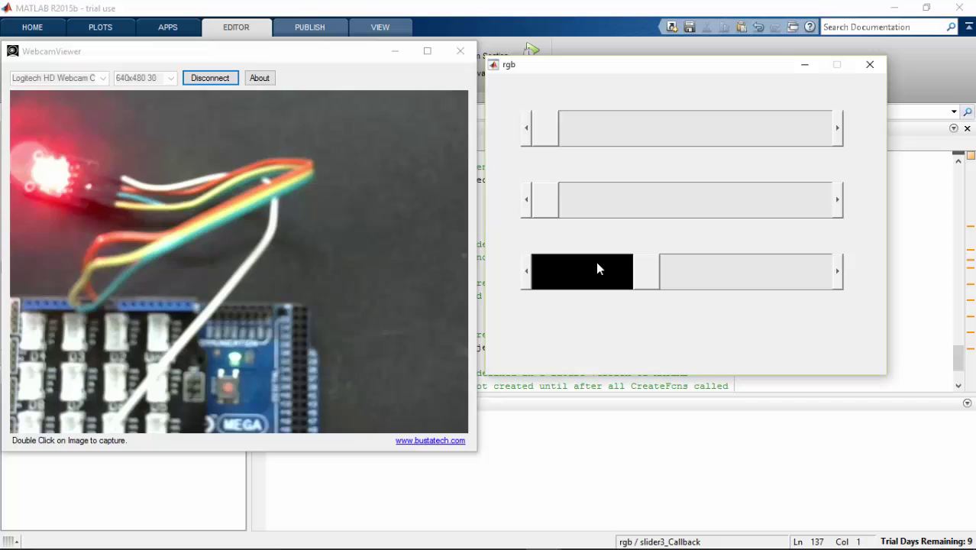
left_click(559, 268)
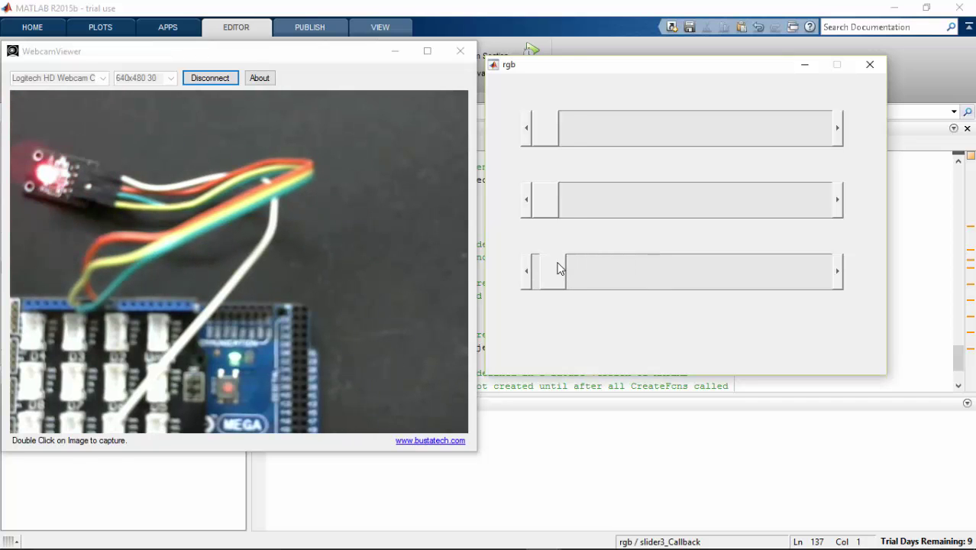
Step: Set red and green to full brightness and blue to about a quarter
left_click(767, 280)
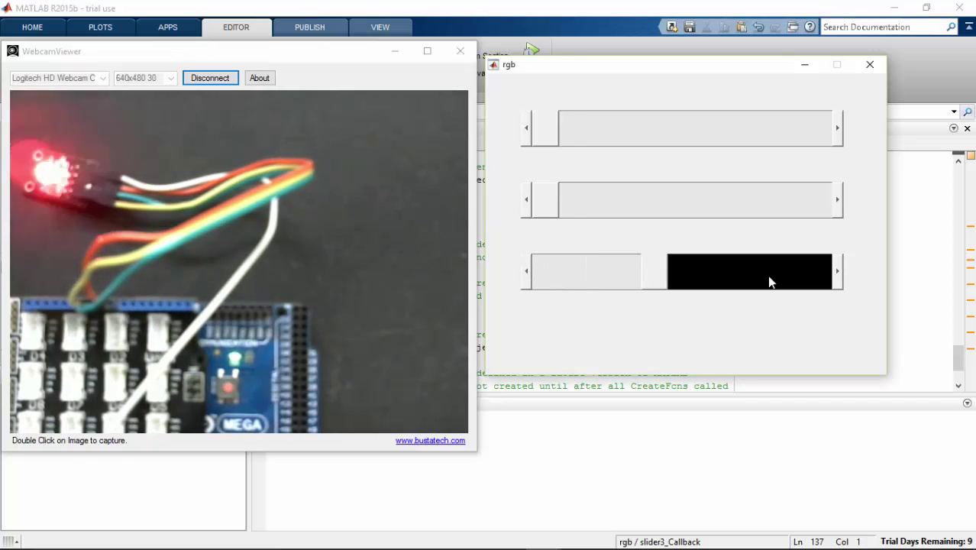
left_click(819, 276)
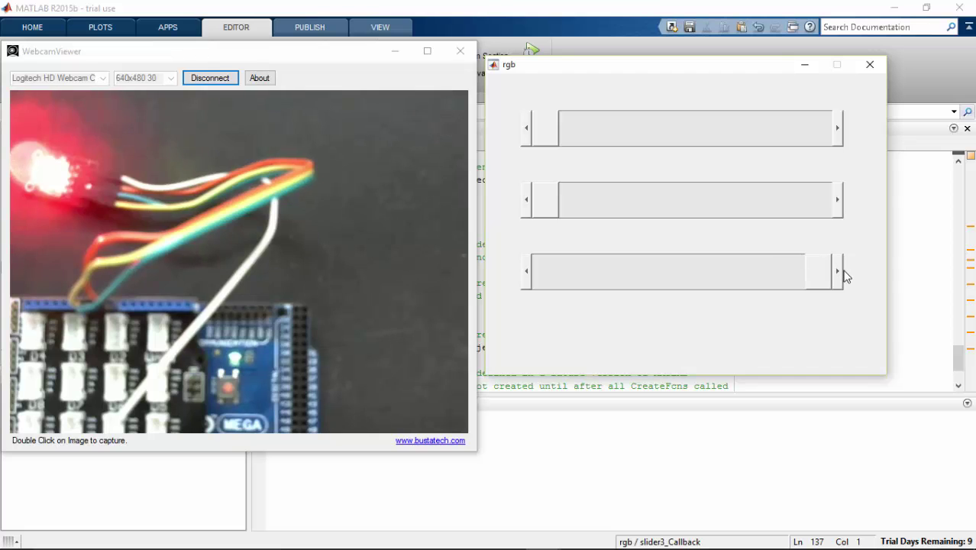
left_click(838, 202)
left_click_drag(837, 203, 836, 204)
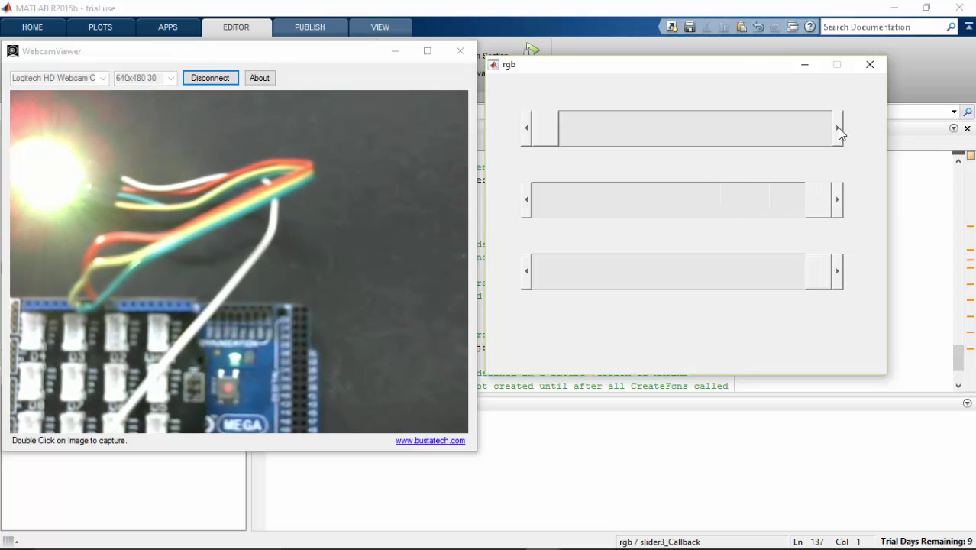
left_click_drag(836, 127, 626, 154)
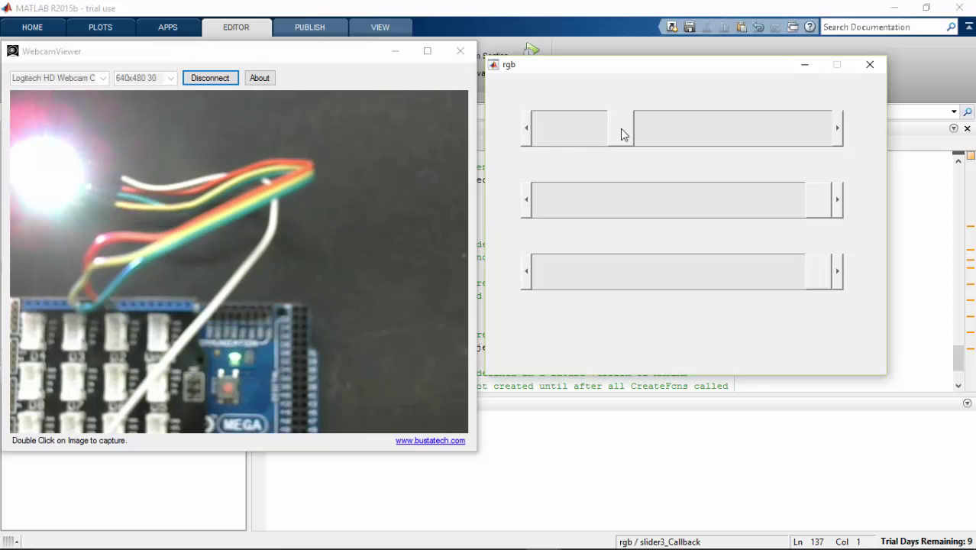
Step: Turn the channels down, then raise red, green and blue to full brightness
left_click_drag(622, 135, 540, 133)
left_click_drag(810, 209, 497, 211)
left_click_drag(817, 272, 490, 272)
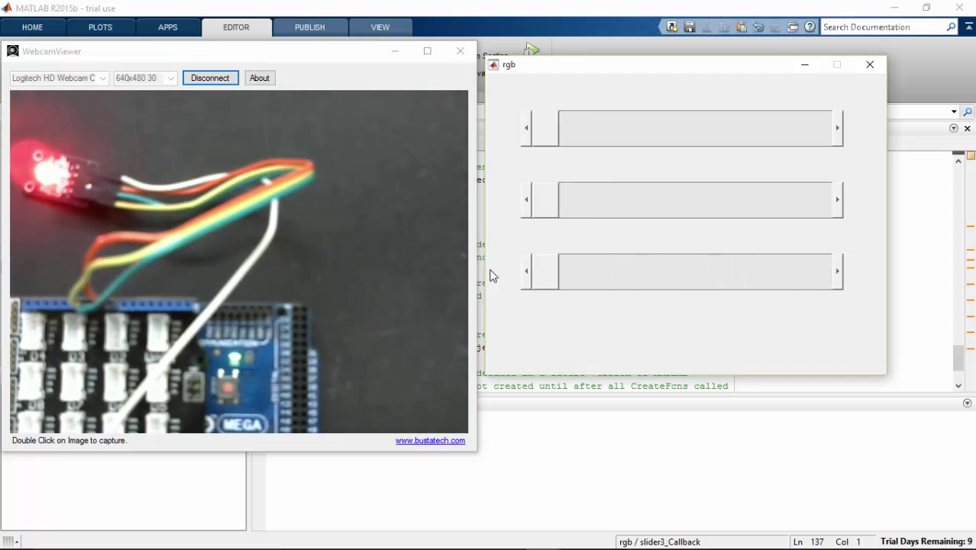
left_click(631, 271)
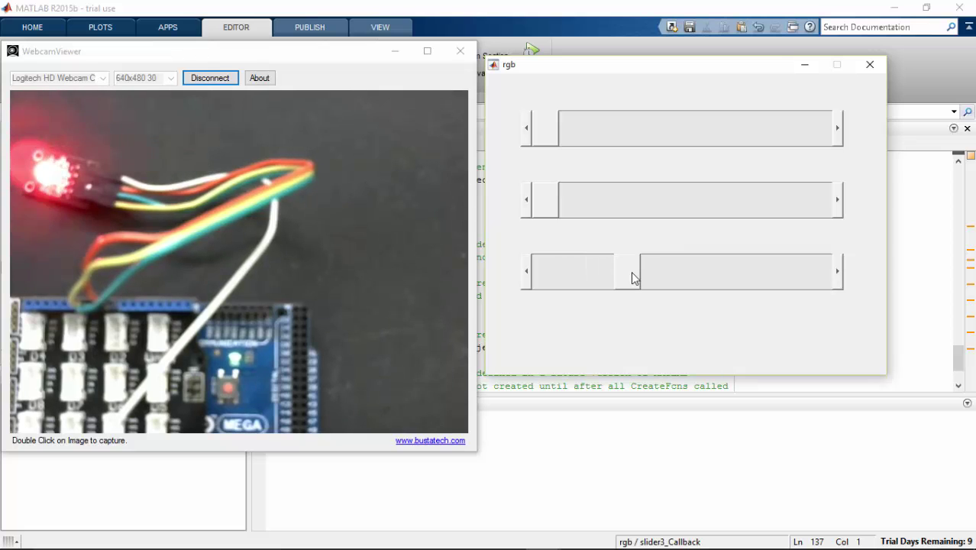
left_click_drag(631, 271, 832, 274)
mouse_move(545, 215)
left_mouse_down()
mouse_move(654, 208)
mouse_move(799, 223)
mouse_move(824, 184)
left_mouse_up()
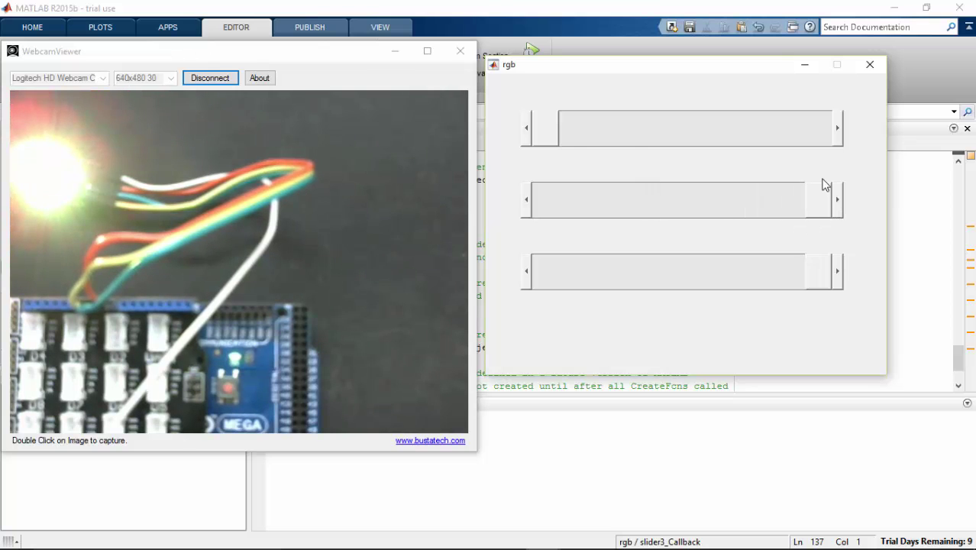
left_click_drag(562, 140, 857, 146)
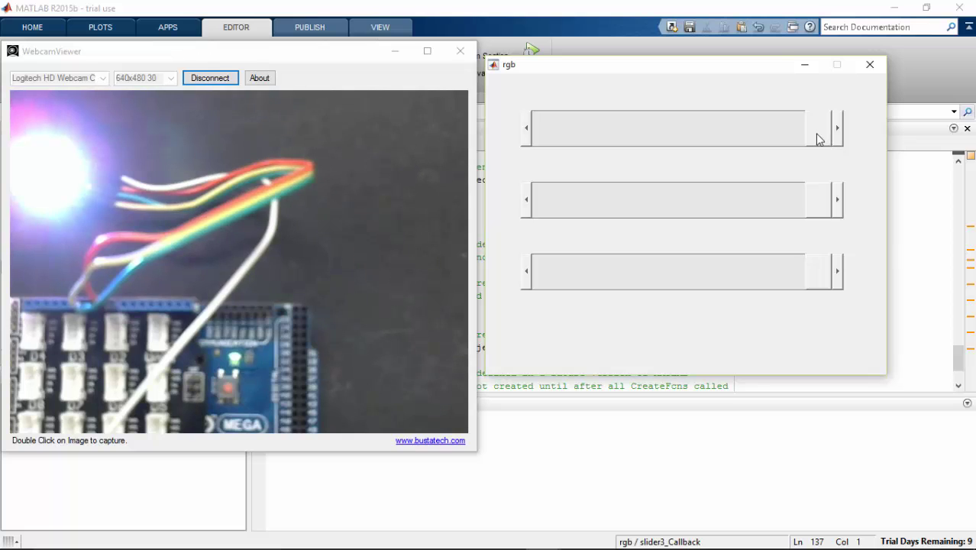
Step: Cycle the LED through magenta, blue only, green only, then cyan
left_click_drag(806, 208, 534, 211)
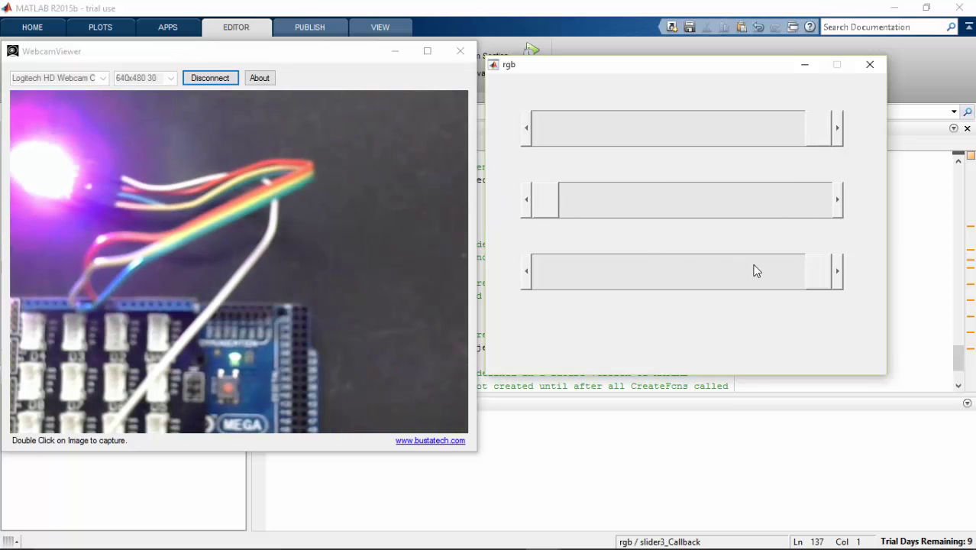
left_click_drag(833, 272, 488, 284)
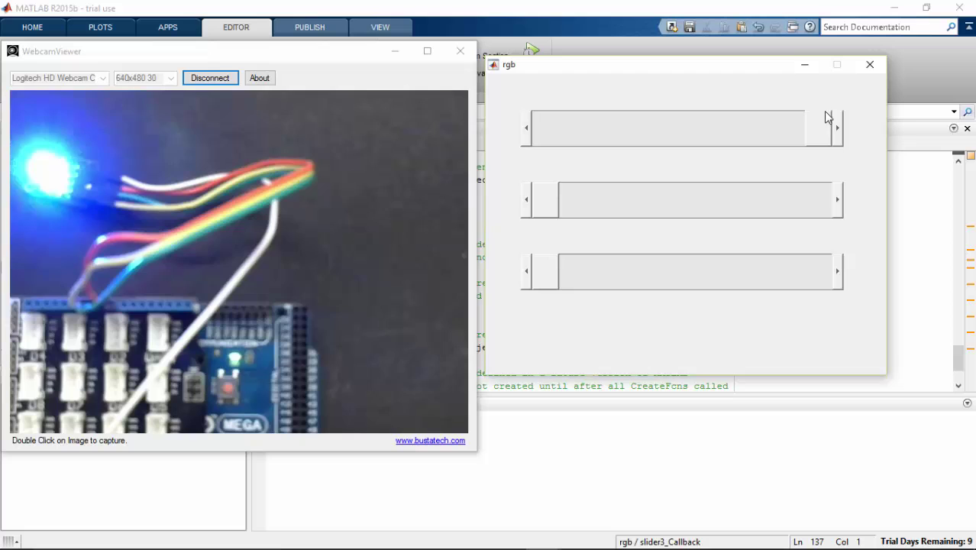
left_click_drag(811, 124, 435, 148)
left_click_drag(543, 206, 939, 216)
left_click_drag(542, 138, 826, 135)
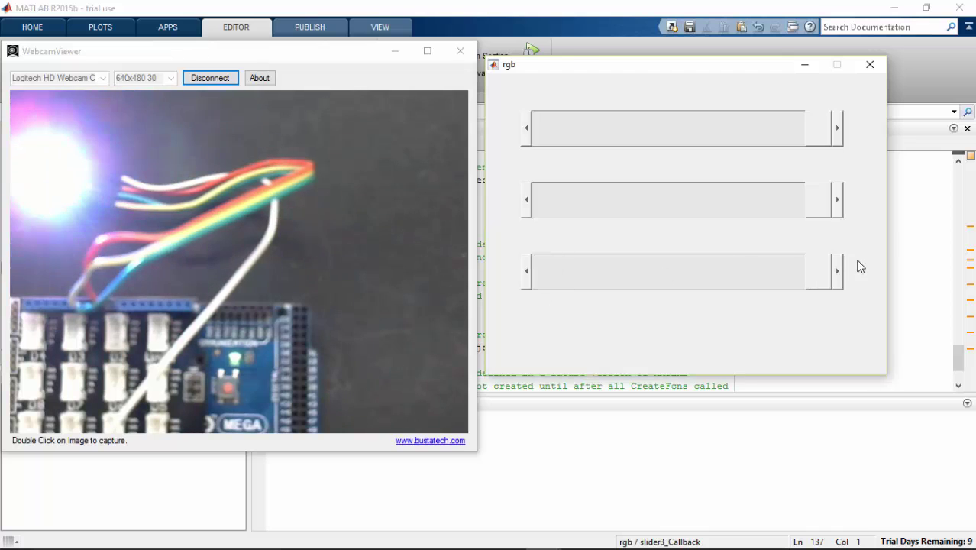
Step: Settle on red near 40% with green and blue low for a pale pinkish LED
left_click_drag(821, 270, 436, 292)
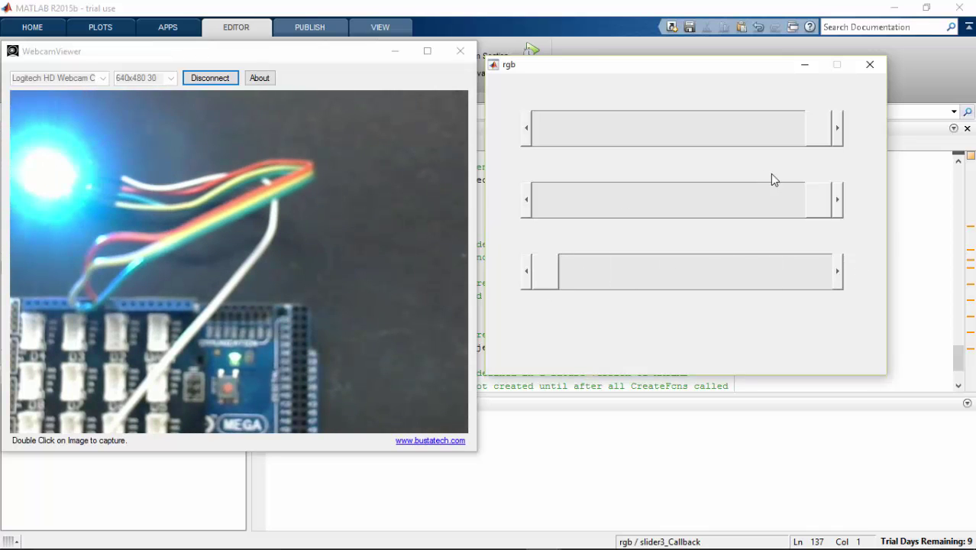
left_click_drag(828, 200, 430, 207)
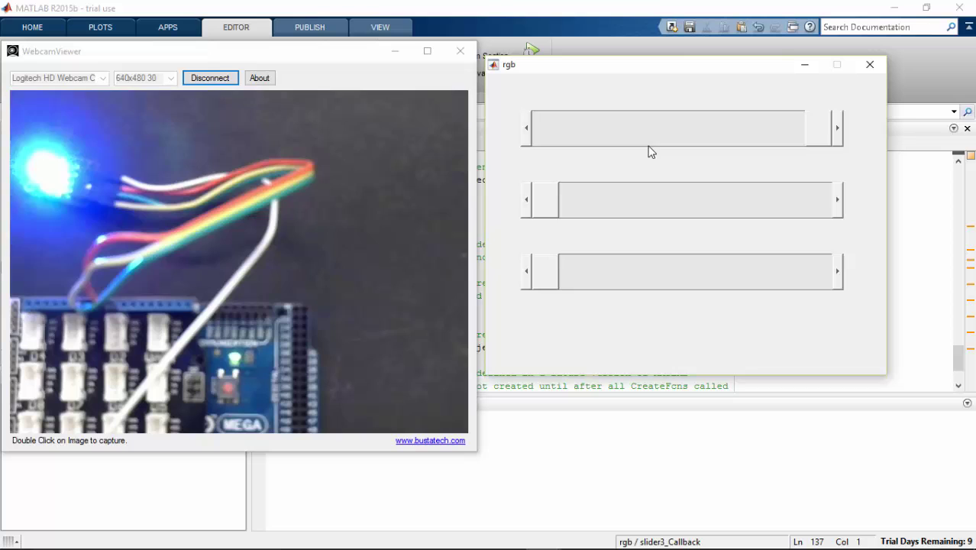
mouse_move(823, 138)
left_mouse_down()
mouse_move(671, 150)
mouse_move(558, 139)
mouse_move(579, 139)
left_mouse_up()
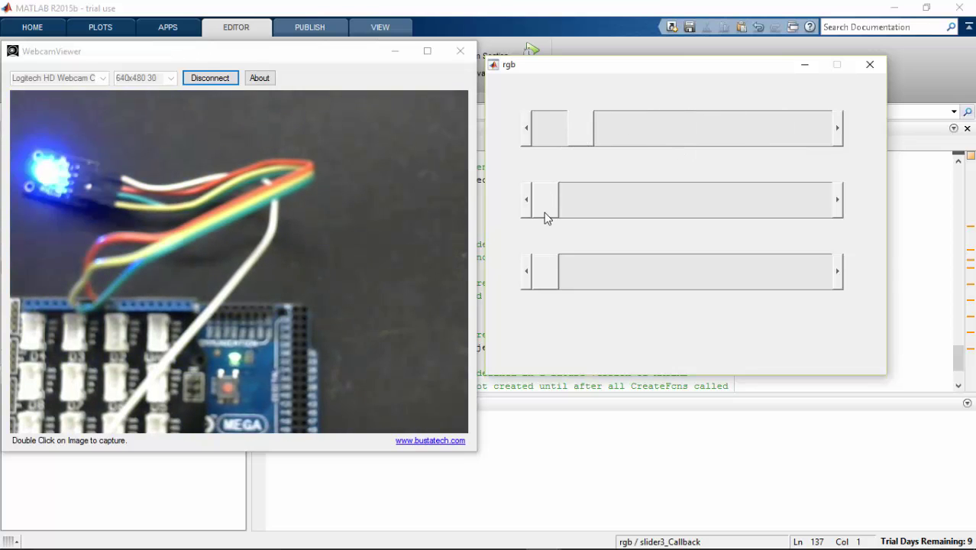
left_click_drag(545, 216, 578, 217)
left_click(590, 220)
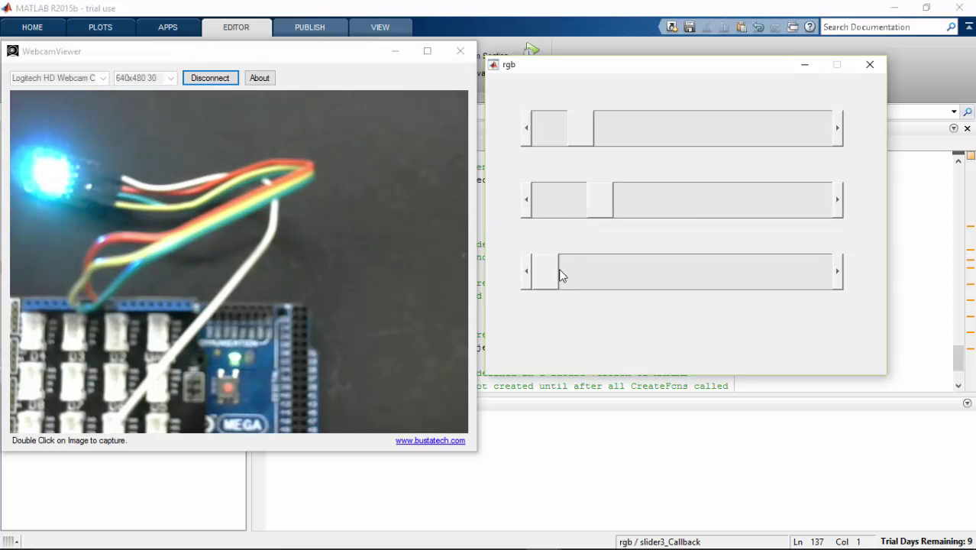
left_click_drag(558, 275, 650, 275)
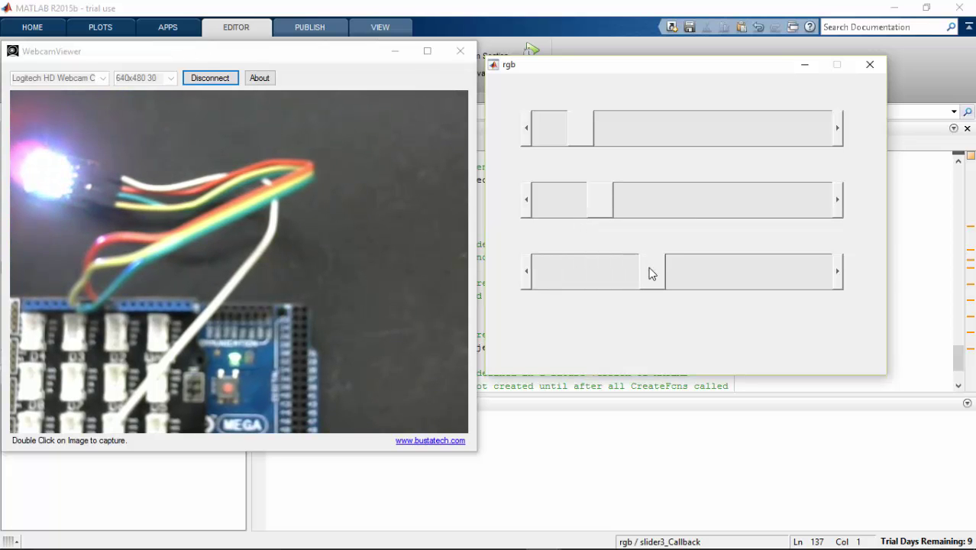